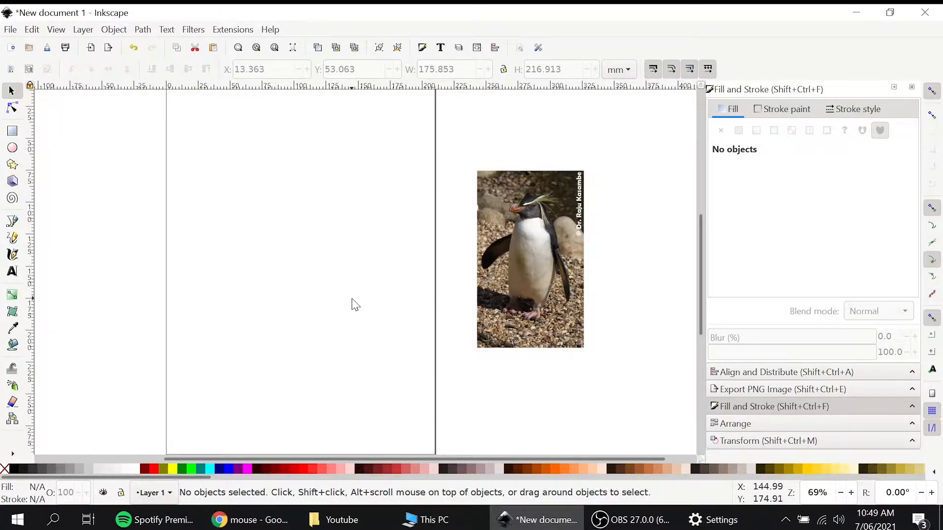
Examine the penguin reference photo up close from body to head, and view it beside the whole page
{"action": "key", "text": "ctrl"}
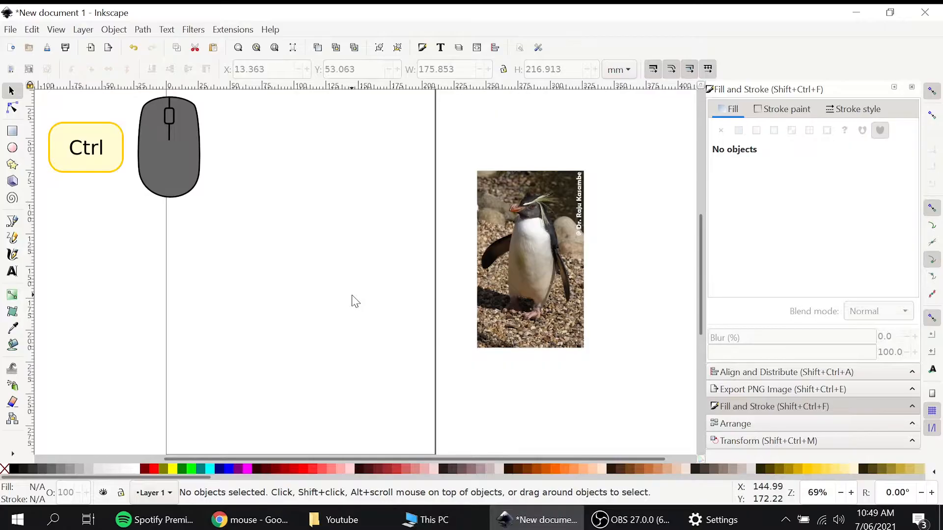
{"action": "key", "text": "ctrl"}
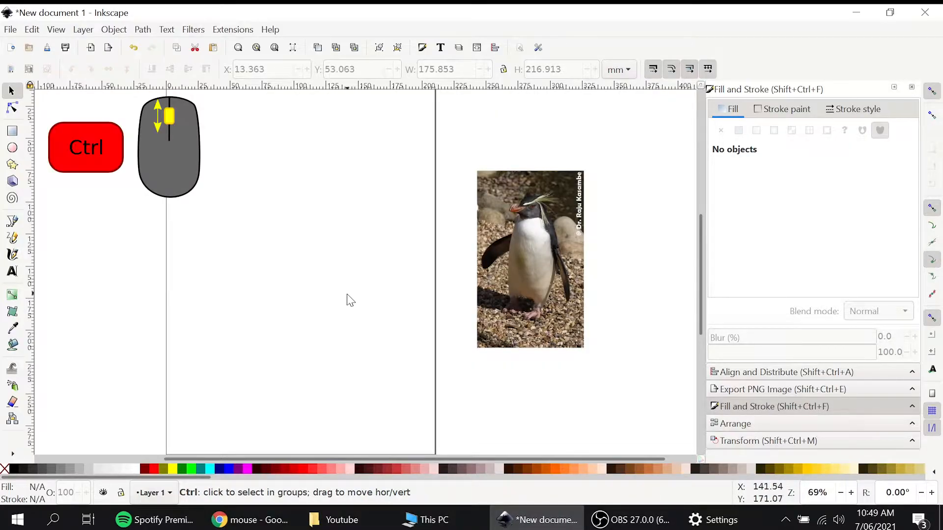
{"action": "scroll", "coordinate": [347, 288], "scroll_direction": "up", "scroll_amount": 3}
{"action": "scroll", "coordinate": [347, 288], "scroll_direction": "down", "scroll_amount": 3}
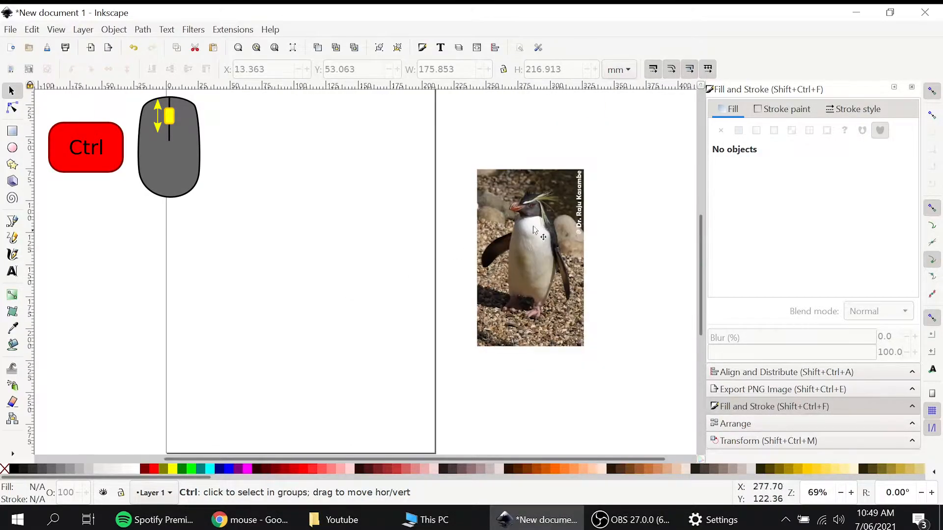
{"action": "scroll", "coordinate": [527, 232], "scroll_direction": "up", "scroll_amount": 3}
{"action": "scroll", "coordinate": [411, 199], "scroll_direction": "down", "scroll_amount": 4}
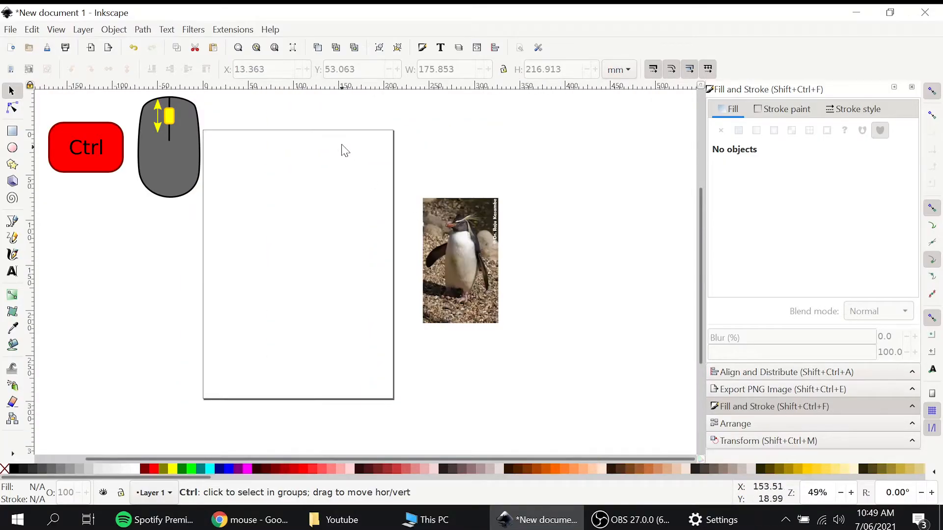
{"action": "scroll", "coordinate": [344, 147], "scroll_direction": "up", "scroll_amount": 5}
{"action": "scroll", "coordinate": [341, 143], "scroll_direction": "down", "scroll_amount": 6}
{"action": "scroll", "coordinate": [425, 222], "scroll_direction": "up", "scroll_amount": 2}
{"action": "scroll", "coordinate": [426, 221], "scroll_direction": "up", "scroll_amount": 4}
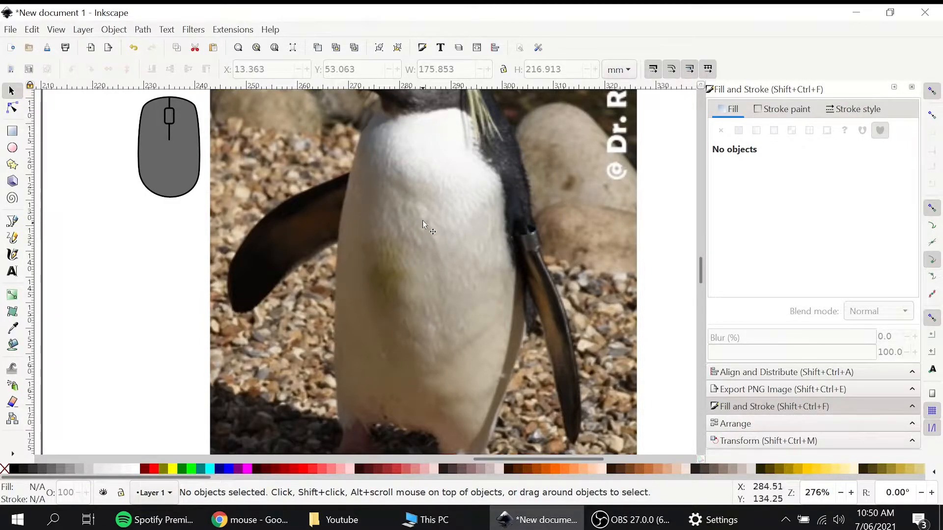
{"action": "left_click_drag", "start_coordinate": [444, 214], "coordinate": [425, 393]}
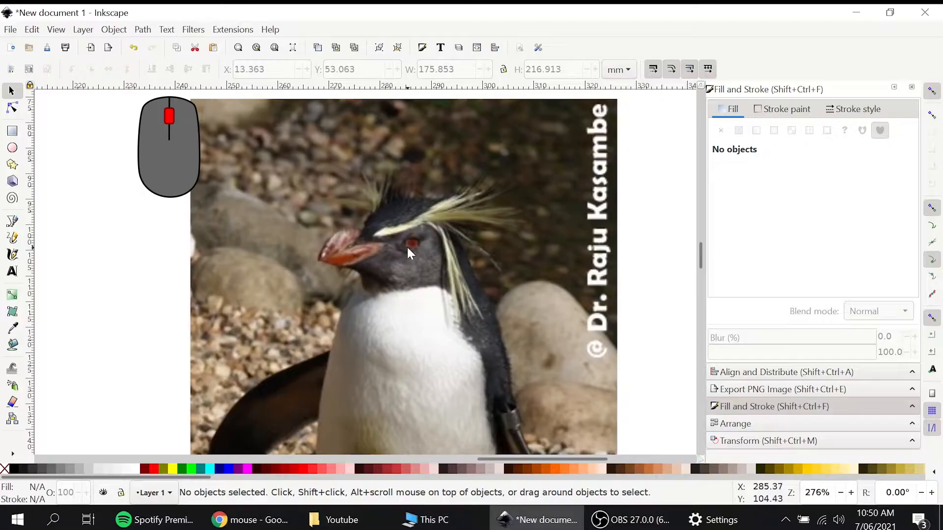
{"action": "scroll", "coordinate": [381, 276], "scroll_direction": "down", "scroll_amount": 4}
{"action": "left_click_drag", "start_coordinate": [316, 295], "coordinate": [472, 265]}
{"action": "scroll", "coordinate": [477, 248], "scroll_direction": "down", "scroll_amount": 1}
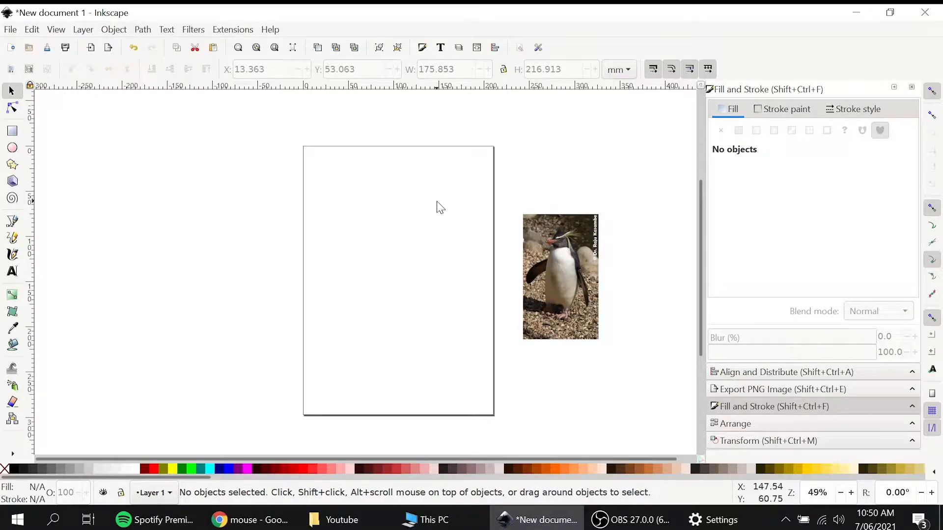
Draw a black circle about 61 mm wide for the head and a black ellipse about 98 by 148 mm below it for the body
{"action": "left_click", "coordinate": [12, 149]}
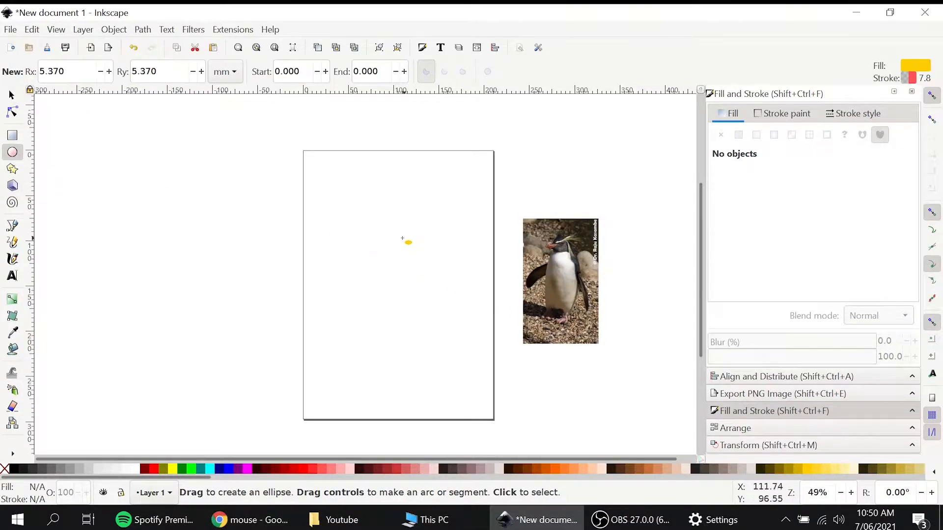
{"action": "left_click", "coordinate": [13, 469]}
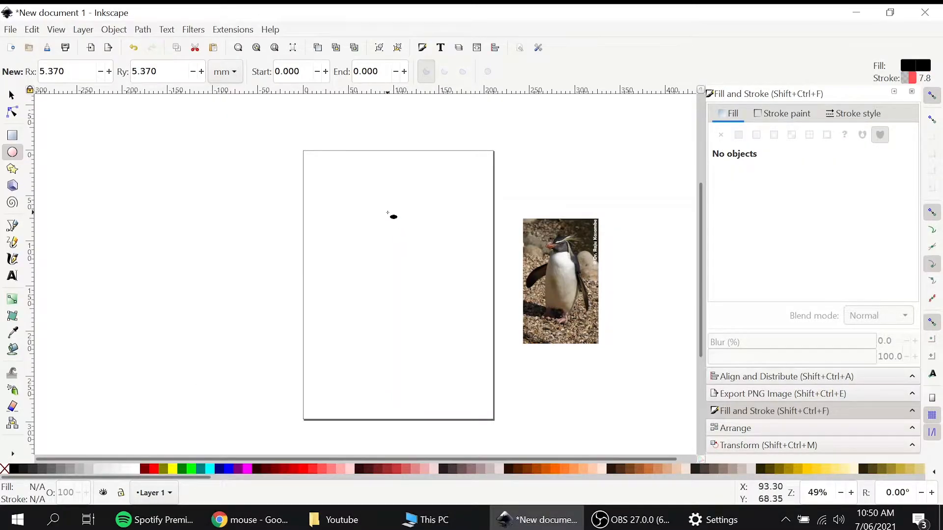
{"action": "left_click_drag", "start_coordinate": [370, 199], "coordinate": [426, 254]}
{"action": "left_click_drag", "start_coordinate": [367, 248], "coordinate": [456, 380]}
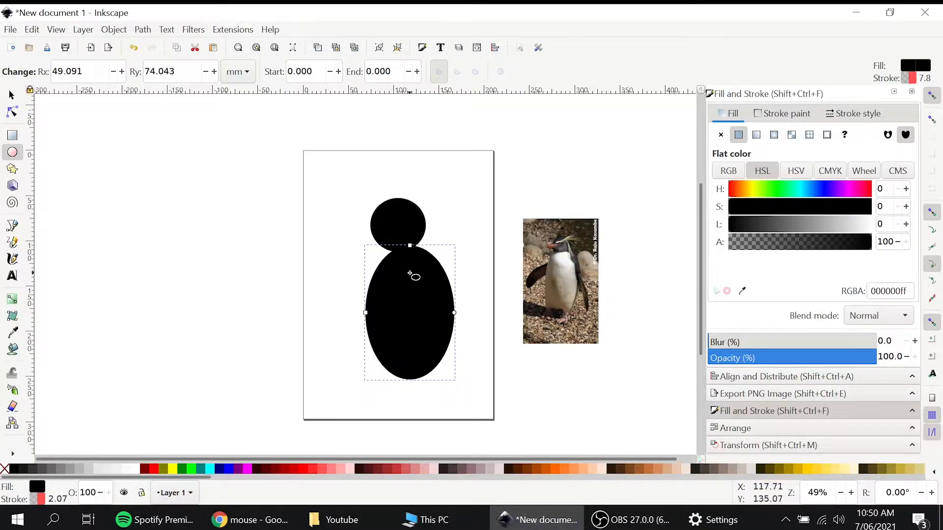
Centre the black body ellipse under the head and resize it to about 98.6 by 136 mm
{"action": "left_click", "coordinate": [11, 97]}
{"action": "left_click_drag", "start_coordinate": [439, 307], "coordinate": [415, 305]}
{"action": "mouse_move", "coordinate": [449, 379]}
{"action": "left_mouse_down"}
{"action": "mouse_move", "coordinate": [462, 394]}
{"action": "mouse_move", "coordinate": [468, 387]}
{"action": "mouse_move", "coordinate": [447, 366]}
{"action": "left_mouse_up"}
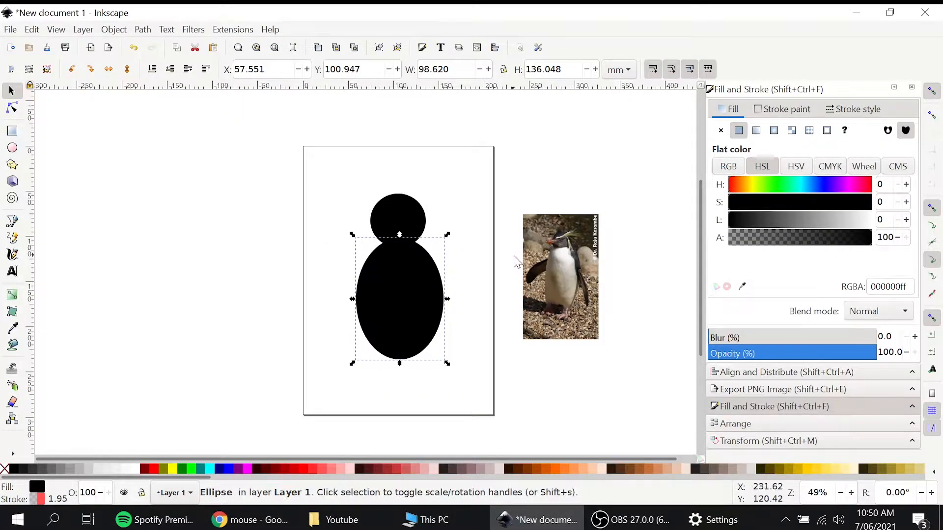
{"action": "left_click", "coordinate": [415, 216]}
{"action": "left_click", "coordinate": [419, 307]}
Draw a white ellipse about 60 by 116 mm inside the black body for the belly
{"action": "left_click", "coordinate": [12, 148]}
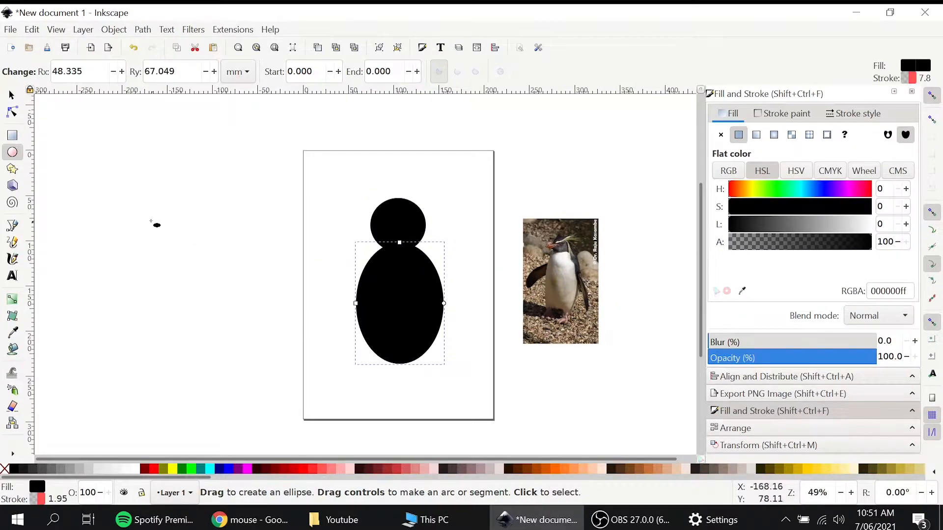
{"action": "left_click", "coordinate": [13, 98]}
{"action": "left_click", "coordinate": [204, 247]}
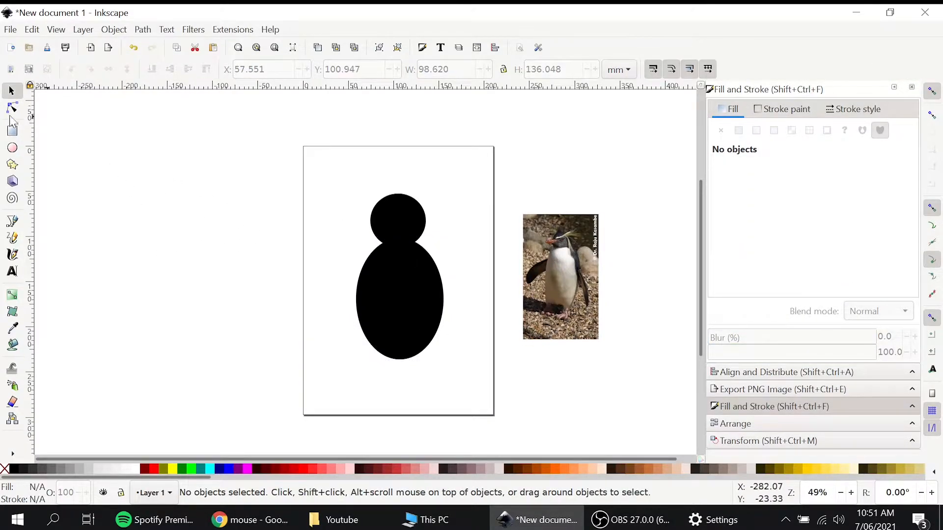
{"action": "left_click", "coordinate": [12, 148]}
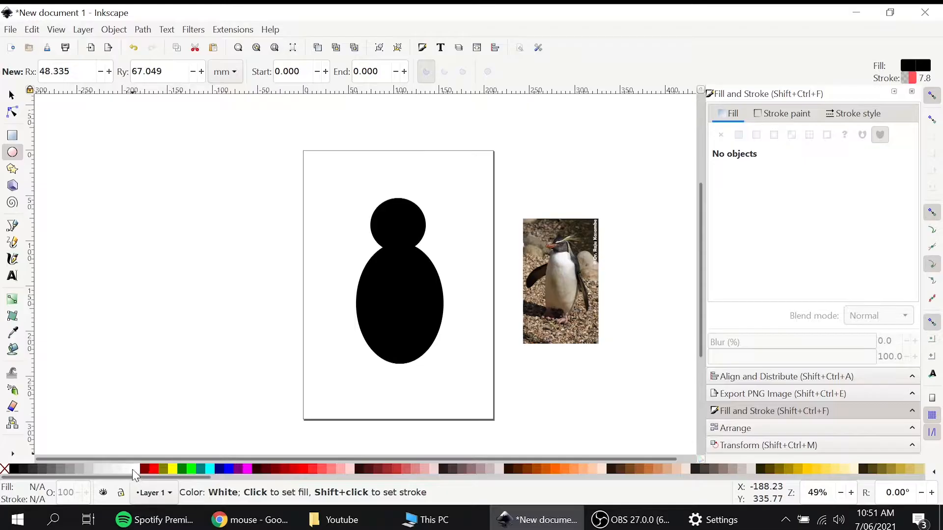
{"action": "left_click", "coordinate": [134, 471]}
{"action": "left_click_drag", "start_coordinate": [377, 257], "coordinate": [433, 362]}
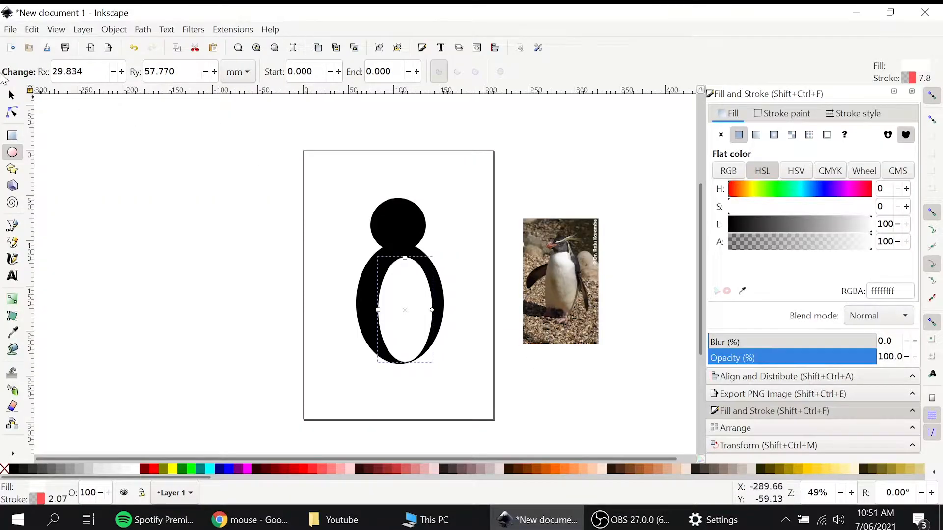
Centre the white belly ellipse on the black body and widen it to about 74.8 mm
{"action": "left_click", "coordinate": [11, 94]}
{"action": "left_click_drag", "start_coordinate": [413, 294], "coordinate": [435, 313]}
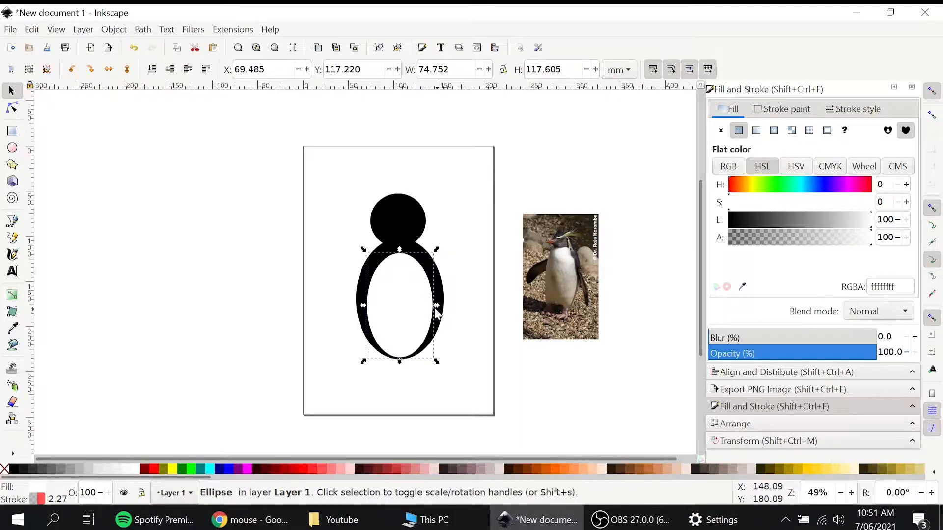
{"action": "left_click", "coordinate": [489, 220]}
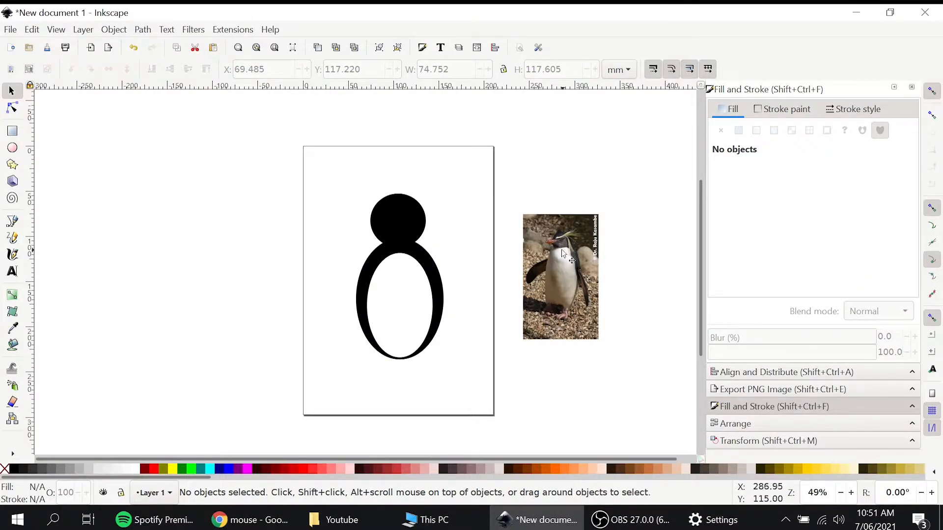
Draw a red circle about 9 mm in diameter on the left half of the penguin's head as an eye
{"action": "scroll", "coordinate": [564, 237], "scroll_direction": "up", "scroll_amount": 4}
{"action": "scroll", "coordinate": [566, 237], "scroll_direction": "up", "scroll_amount": 2}
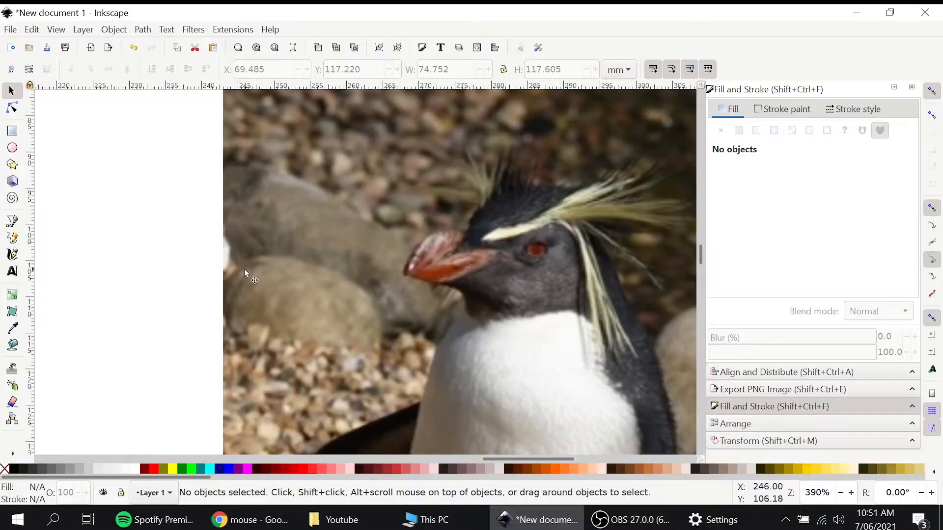
{"action": "scroll", "coordinate": [245, 269], "scroll_direction": "left", "scroll_amount": 15}
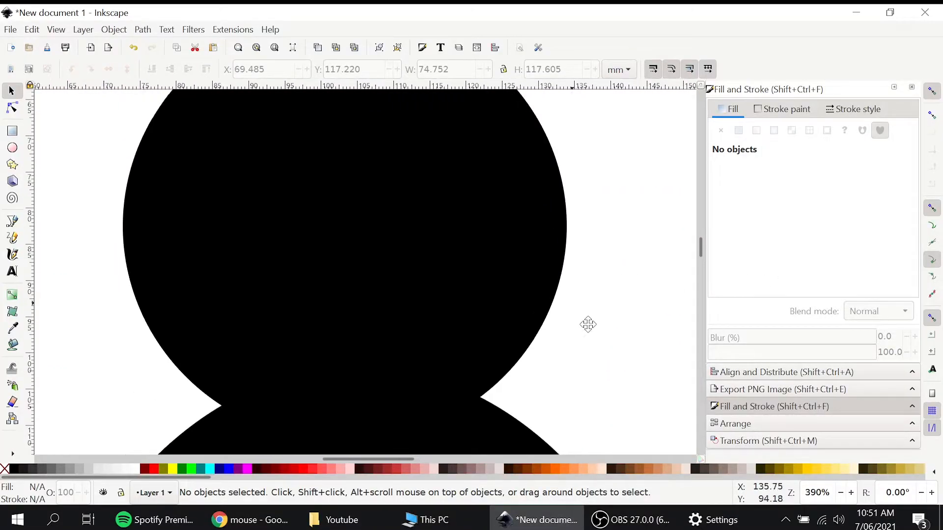
{"action": "scroll", "coordinate": [581, 320], "scroll_direction": "left", "scroll_amount": 3}
{"action": "scroll", "coordinate": [581, 319], "scroll_direction": "up", "scroll_amount": 2}
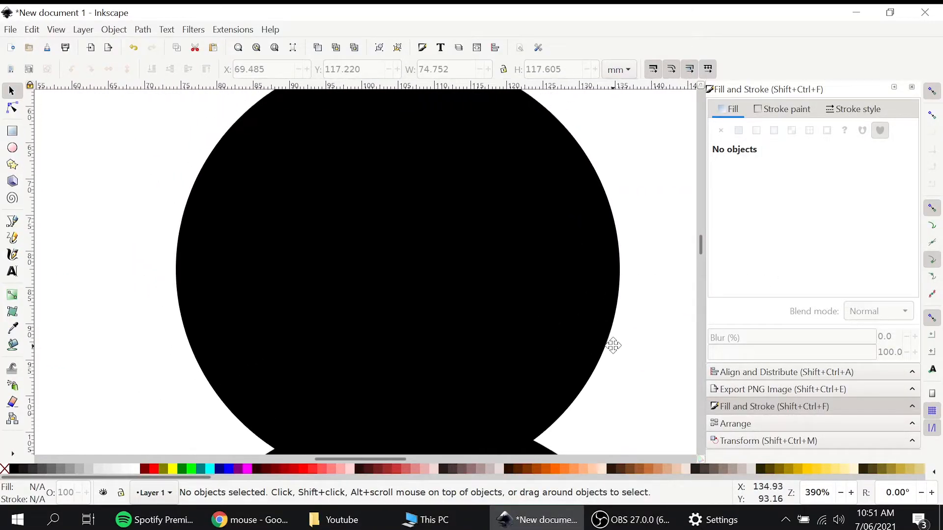
{"action": "left_click", "coordinate": [11, 150]}
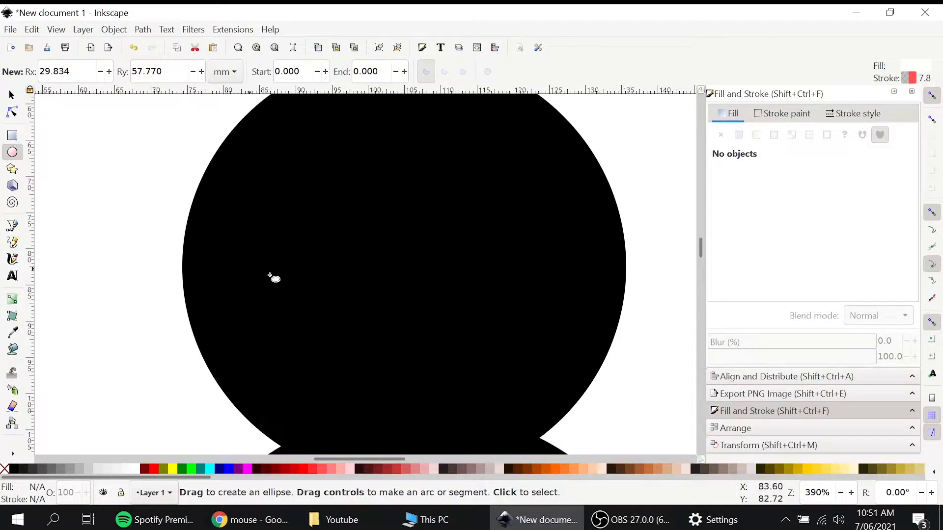
{"action": "scroll", "coordinate": [343, 301], "scroll_direction": "down", "scroll_amount": 5}
{"action": "scroll", "coordinate": [365, 310], "scroll_direction": "up", "scroll_amount": 2}
{"action": "scroll", "coordinate": [365, 310], "scroll_direction": "up", "scroll_amount": 3}
{"action": "left_click", "coordinate": [303, 473], "text": "ctrl"}
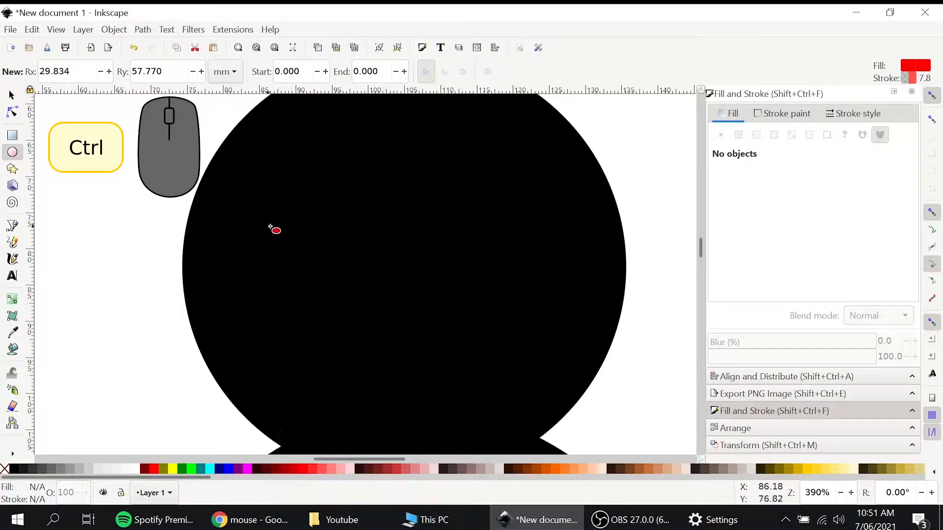
{"action": "mouse_move", "coordinate": [284, 211]}
{"action": "left_mouse_down"}
{"action": "mouse_move", "coordinate": [371, 288]}
{"action": "mouse_move", "coordinate": [357, 290]}
{"action": "mouse_move", "coordinate": [383, 314]}
{"action": "mouse_move", "coordinate": [352, 282]}
{"action": "mouse_move", "coordinate": [401, 342]}
{"action": "mouse_move", "coordinate": [374, 360]}
{"action": "mouse_move", "coordinate": [381, 320]}
{"action": "mouse_move", "coordinate": [350, 287]}
{"action": "left_mouse_up"}
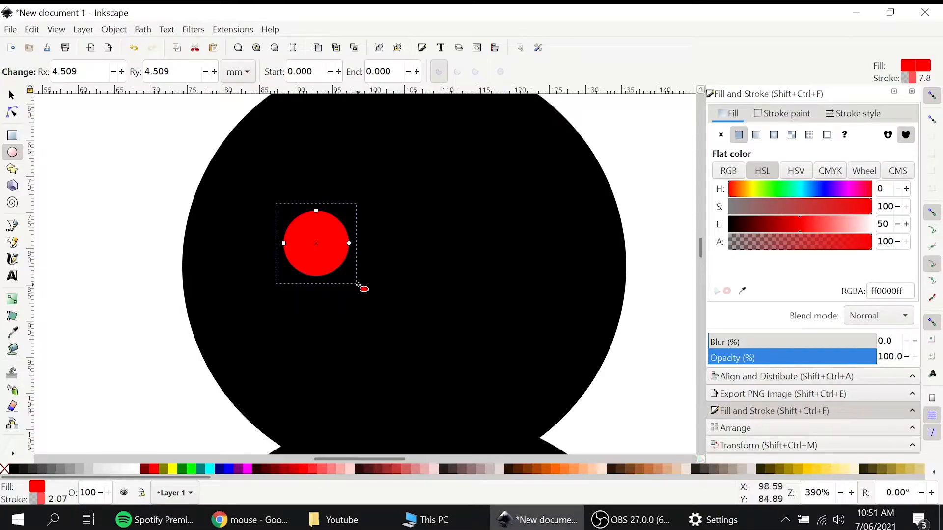
Duplicate the red eye and place the copy level with it on the right half of the head
{"action": "left_click", "coordinate": [11, 95]}
{"action": "key", "text": "ctrl+c"}
{"action": "key", "text": "ctrl+v"}
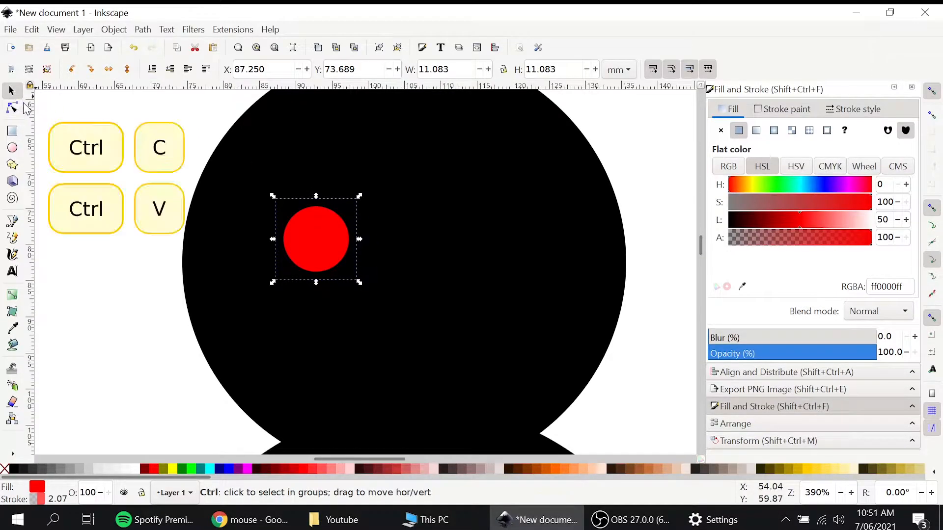
{"action": "left_click_drag", "start_coordinate": [383, 216], "coordinate": [484, 238]}
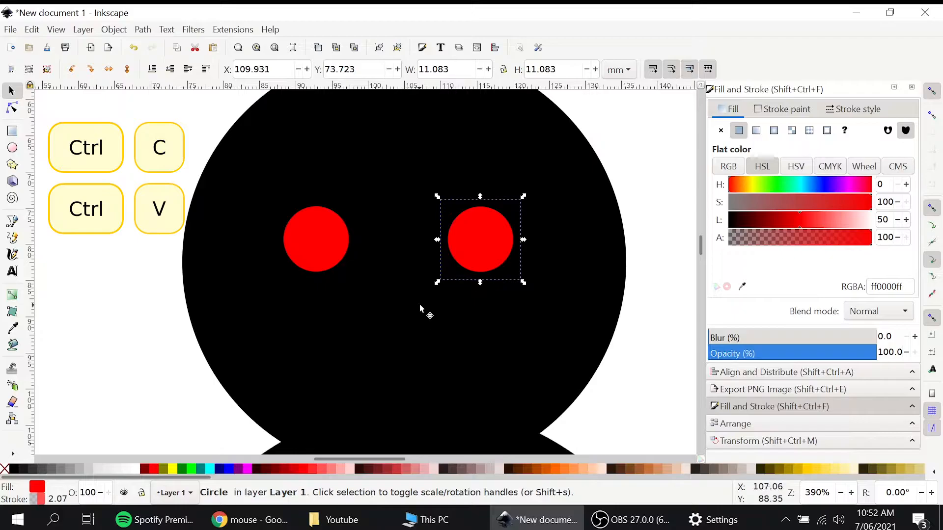
{"action": "scroll", "coordinate": [438, 296], "scroll_direction": "down", "scroll_amount": 4, "text": "ctrl"}
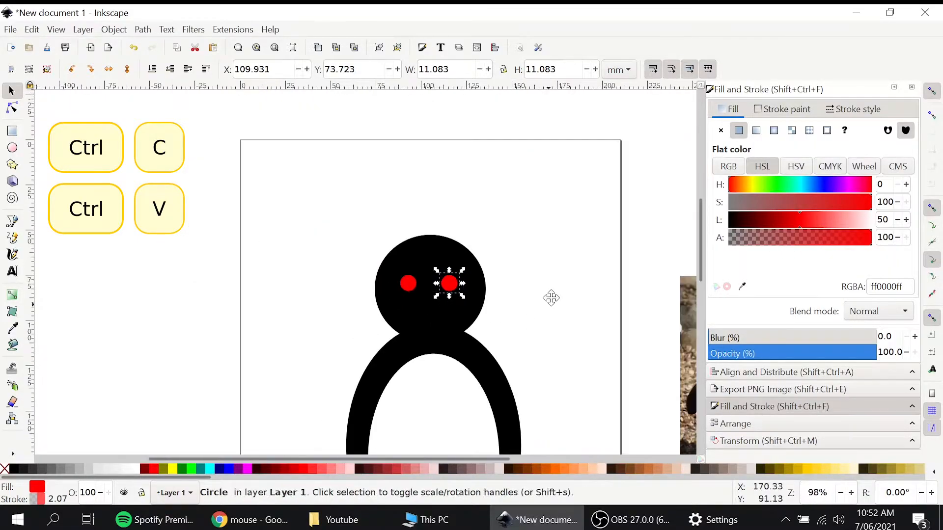
{"action": "left_click", "coordinate": [506, 196]}
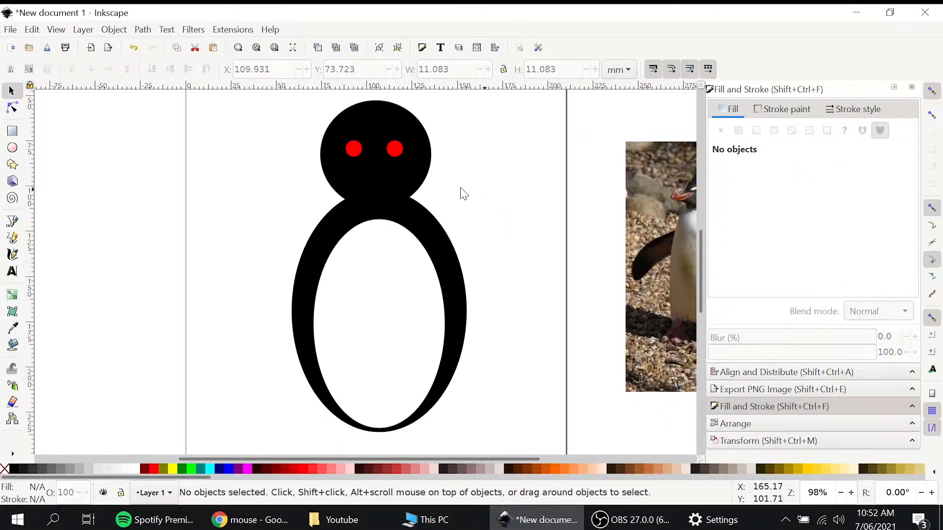
Draw a light pink (e9afaf) five-cornered star at the lower left of the penguin's body for a foot
{"action": "left_click_drag", "start_coordinate": [526, 222], "coordinate": [460, 201]}
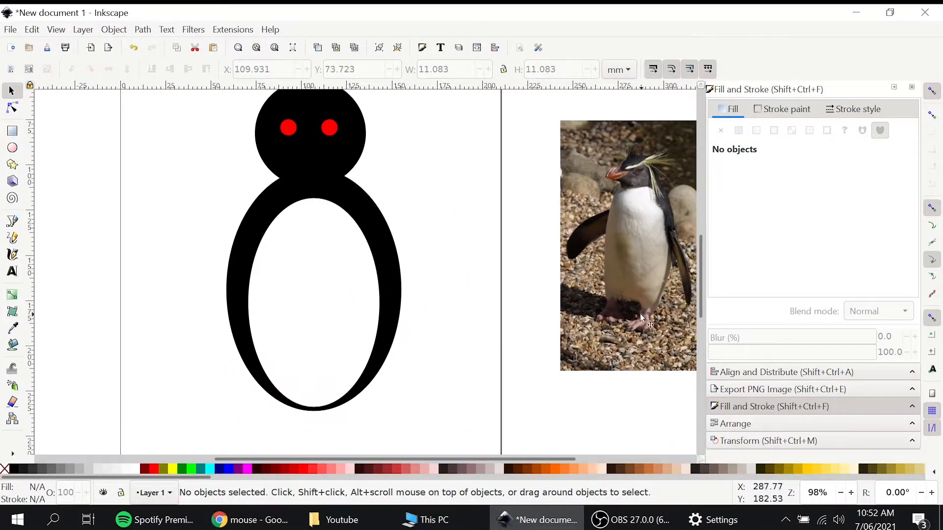
{"action": "left_click_drag", "start_coordinate": [444, 264], "coordinate": [461, 221]}
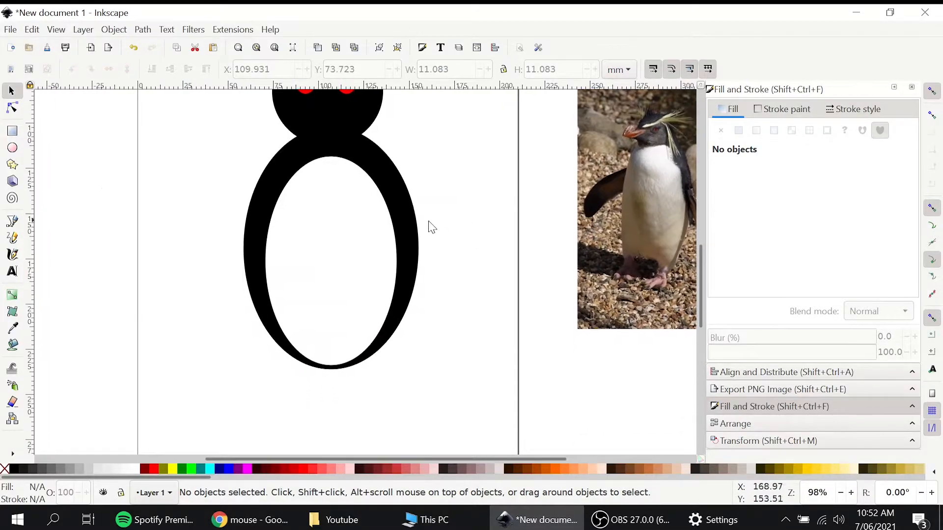
{"action": "left_click", "coordinate": [13, 166]}
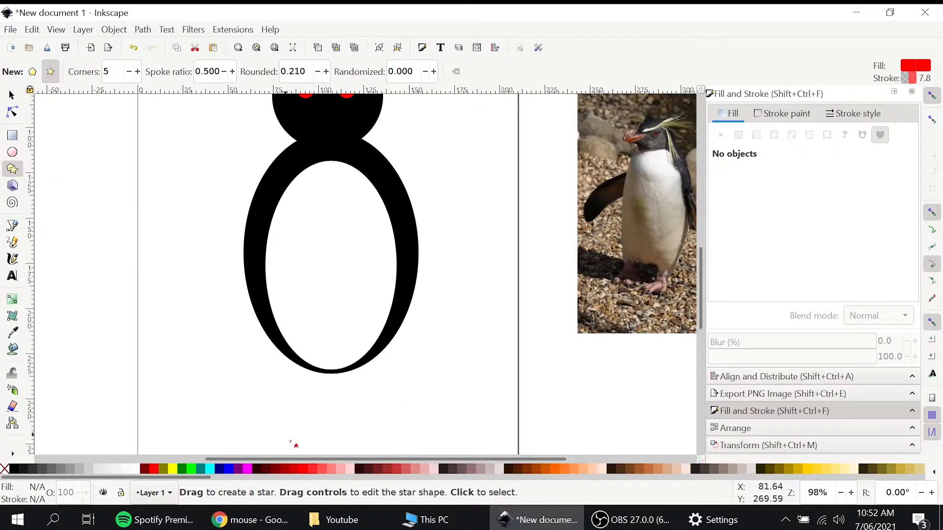
{"action": "left_click", "coordinate": [423, 468]}
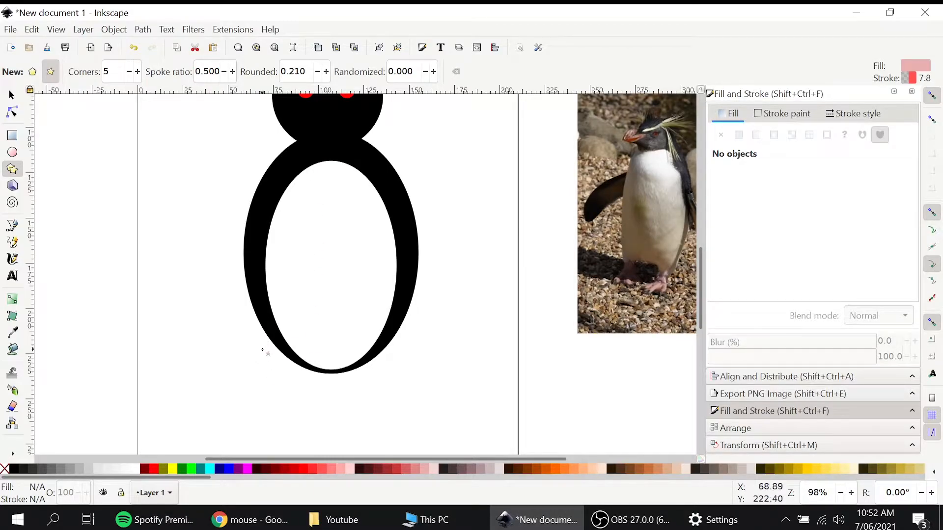
{"action": "left_click_drag", "start_coordinate": [257, 338], "coordinate": [281, 378]}
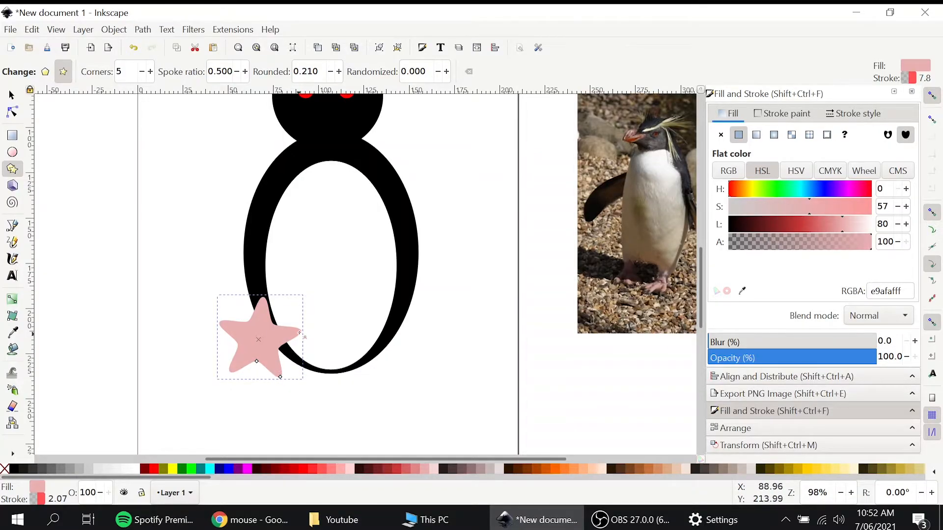
Set the pink star's Rounded value to 0 for sharp corners
{"action": "left_click_drag", "start_coordinate": [313, 71], "coordinate": [282, 72]}
{"action": "type", "text": "0"}
{"action": "key", "text": "Return"}
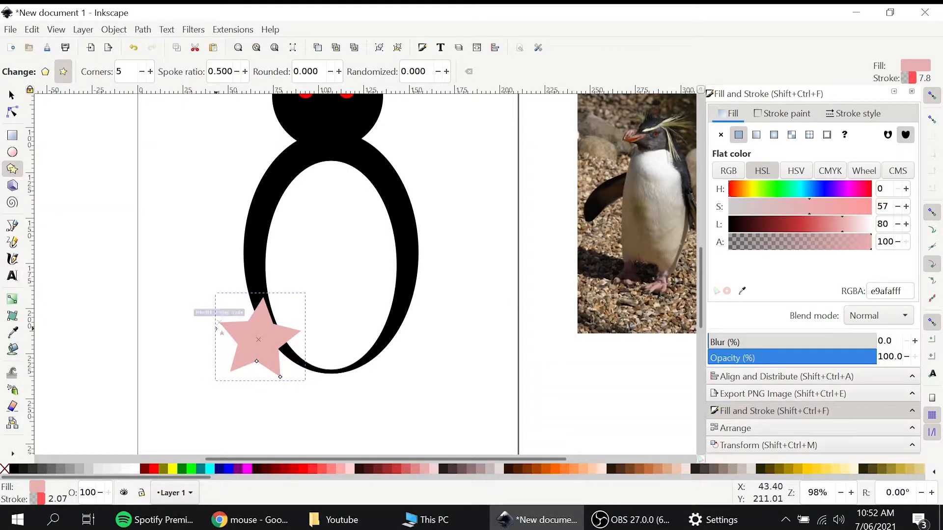
Set the pink star's Rounded value to 0.200 for softened corners
{"action": "left_click_drag", "start_coordinate": [307, 71], "coordinate": [302, 72]}
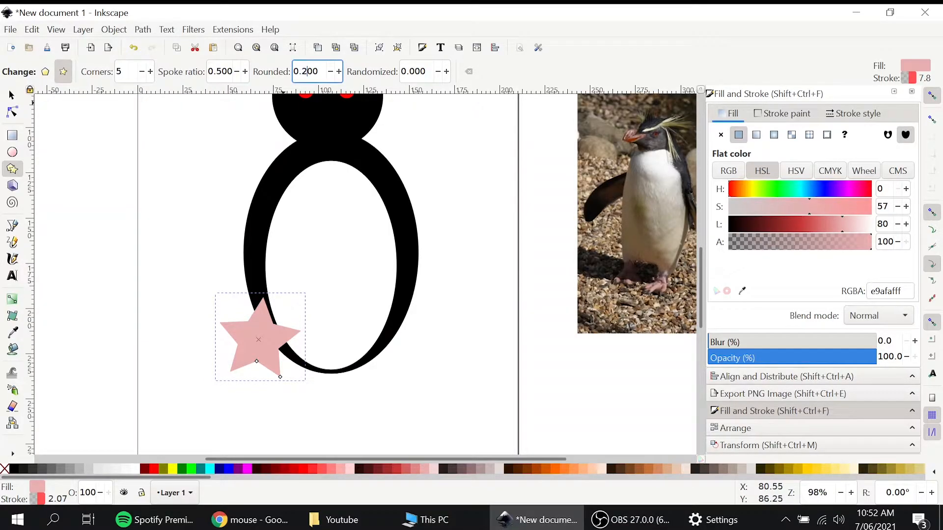
{"action": "type", "text": "2"}
{"action": "key", "text": "Return"}
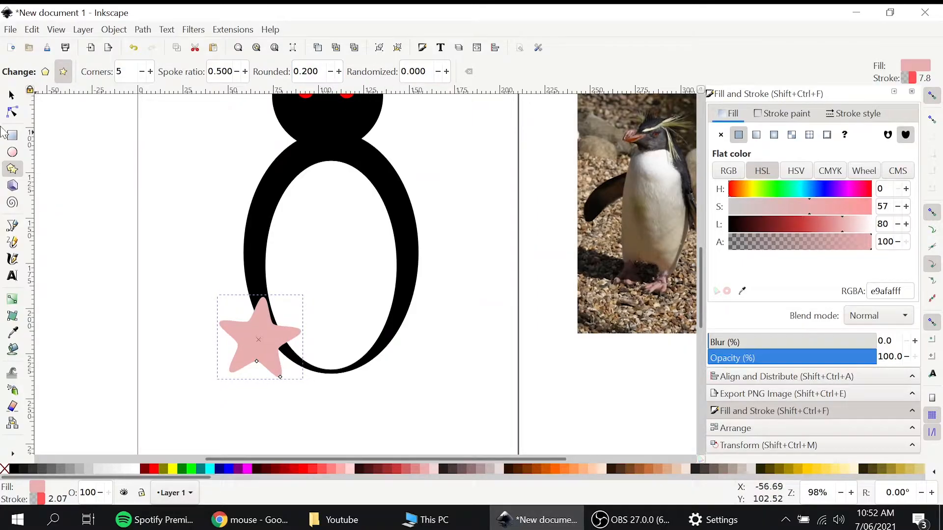
Move the pink star so it overlaps the lower left edge of the penguin's body
{"action": "key", "text": "s"}
{"action": "left_click_drag", "start_coordinate": [259, 352], "coordinate": [285, 370]}
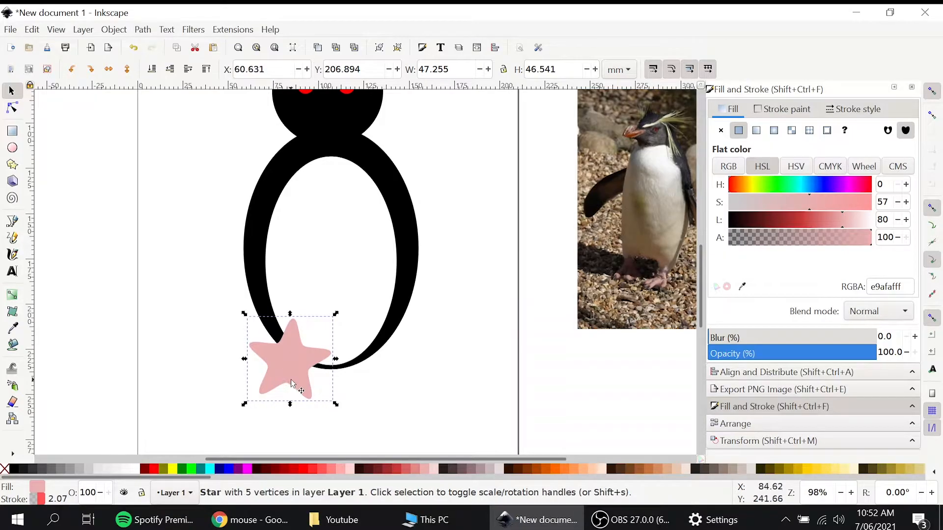
{"action": "left_click_drag", "start_coordinate": [446, 364], "coordinate": [425, 425]}
{"action": "left_click_drag", "start_coordinate": [419, 373], "coordinate": [418, 377]}
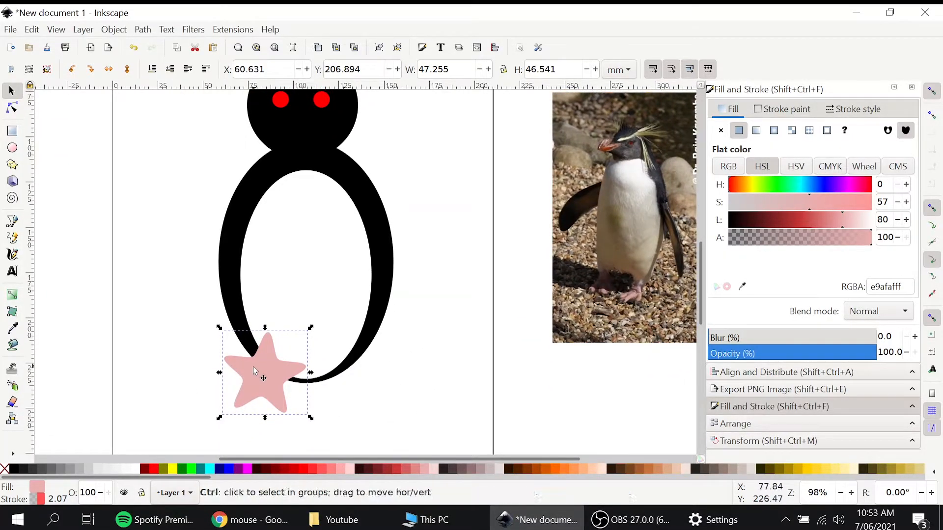
Duplicate the pink star, flip the copy horizontally and place it at the lower right of the body as the second foot
{"action": "key", "text": "ctrl+z"}
{"action": "key", "text": "ctrl+d"}
{"action": "left_click_drag", "start_coordinate": [268, 377], "coordinate": [383, 382]}
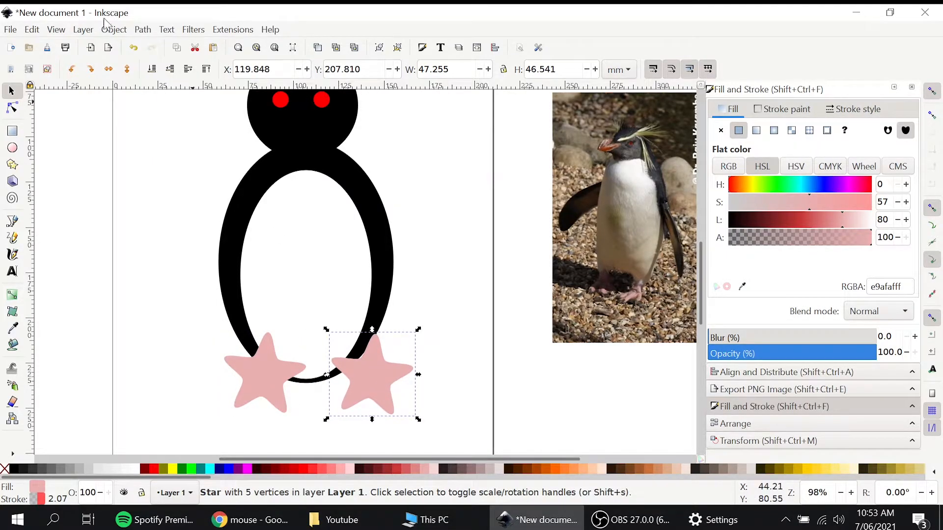
{"action": "left_click", "coordinate": [109, 70]}
{"action": "left_click_drag", "start_coordinate": [395, 411], "coordinate": [354, 384]}
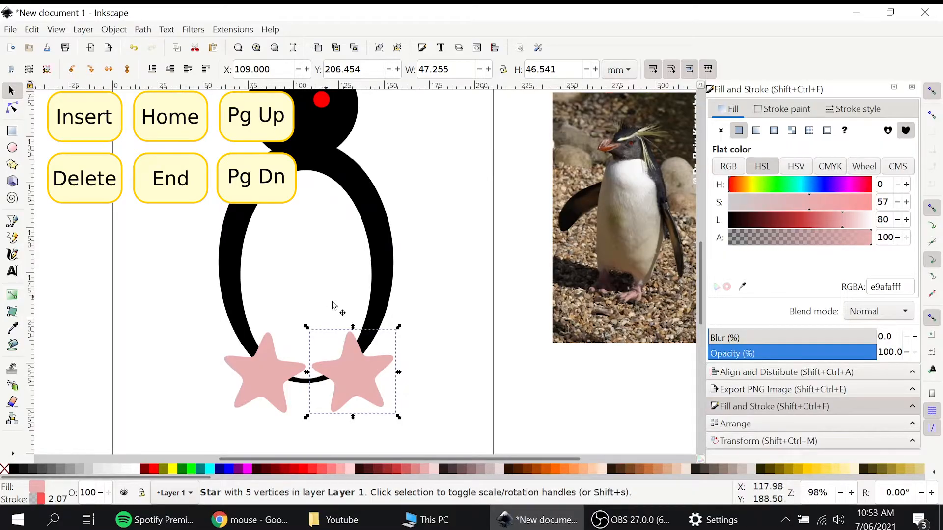
Lower the left star foot two levels and send the right one to the bottom of the stack, behind the body
{"action": "left_click", "coordinate": [249, 387]}
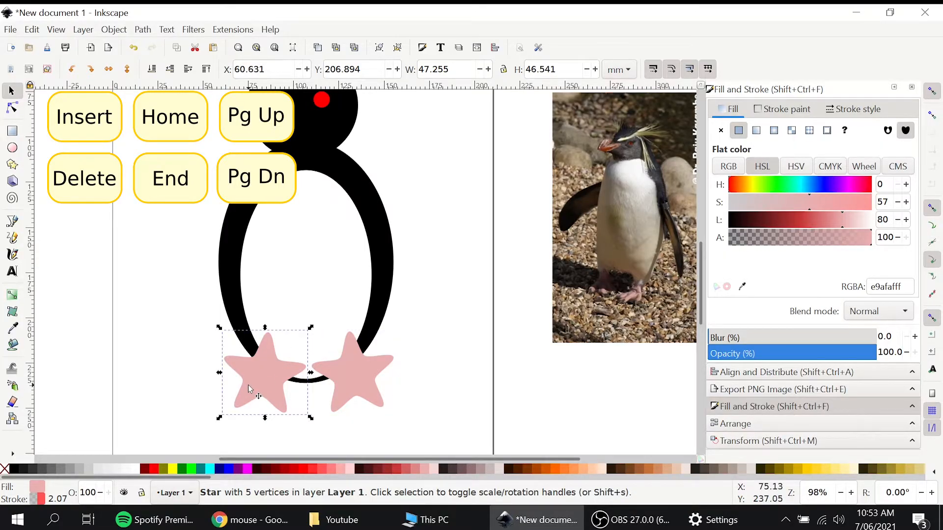
{"action": "key", "text": "Page_Down"}
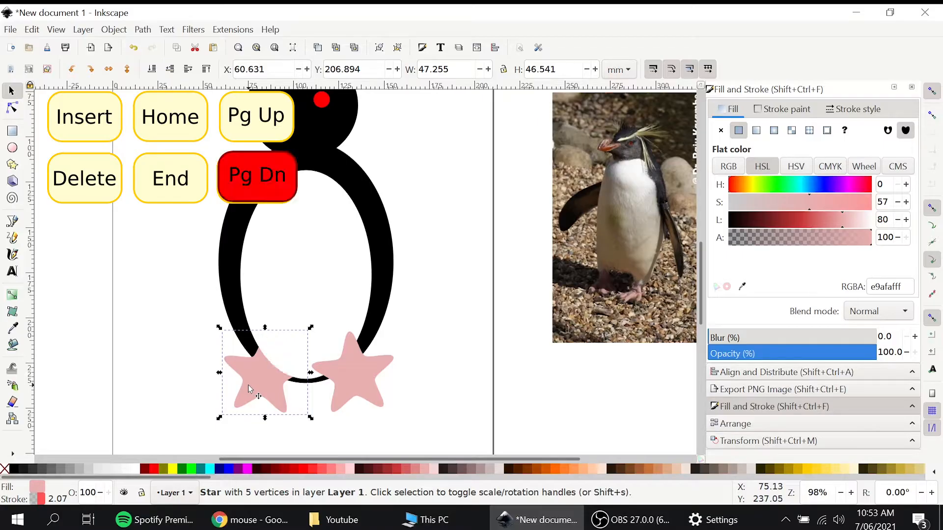
{"action": "key", "text": "Page_Down"}
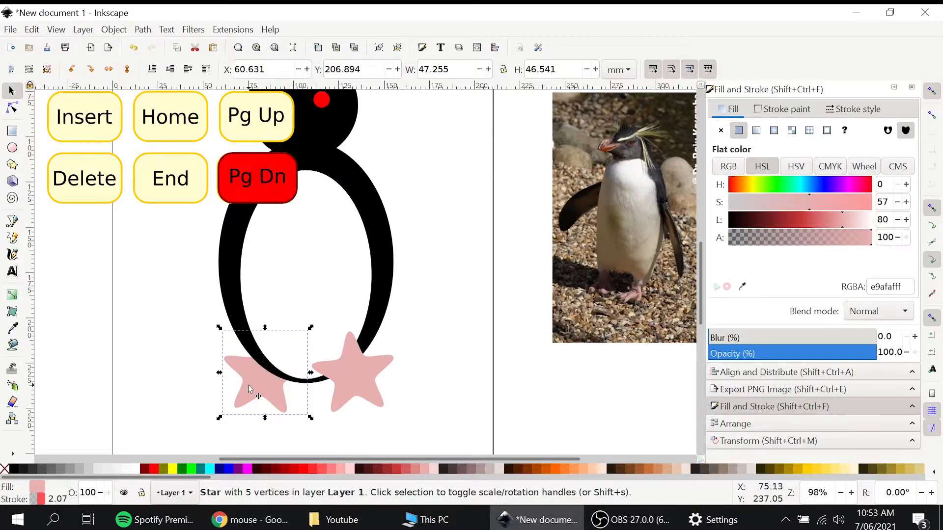
{"action": "left_click", "coordinate": [353, 376]}
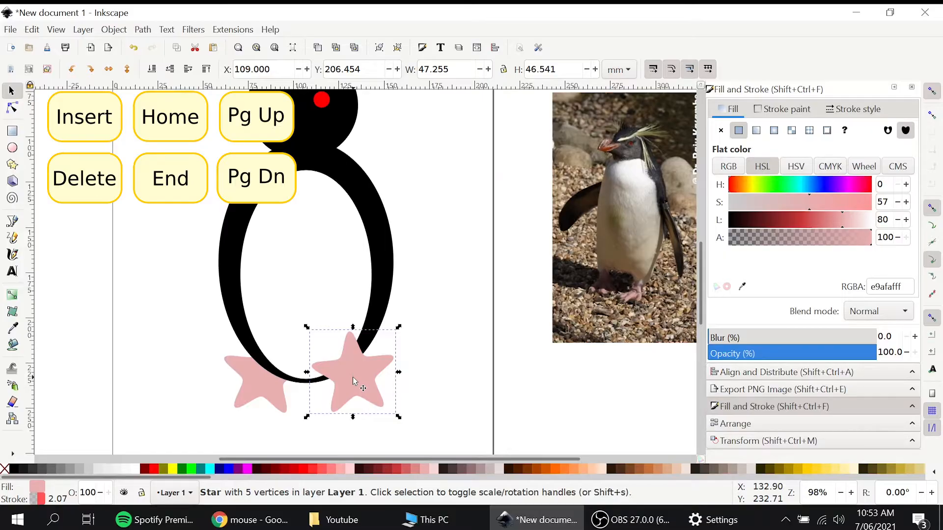
{"action": "key", "text": "End"}
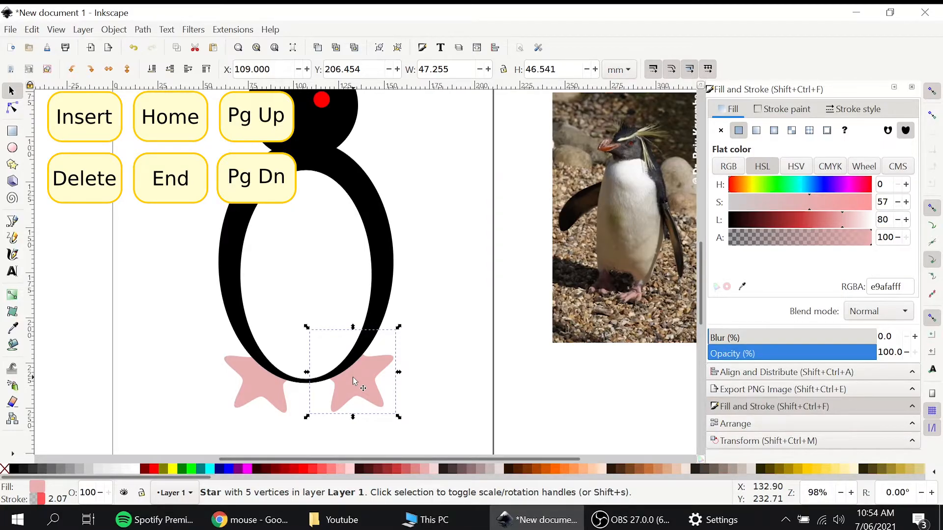
{"action": "key", "text": "Home"}
{"action": "key", "text": "End"}
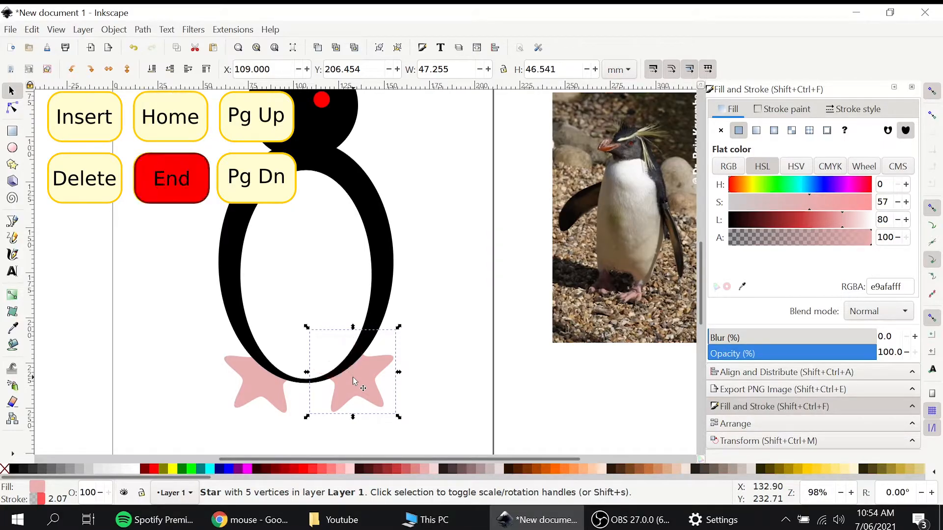
Nudge both star feet slightly up and to the left under the body
{"action": "left_click_drag", "start_coordinate": [354, 386], "coordinate": [352, 384]}
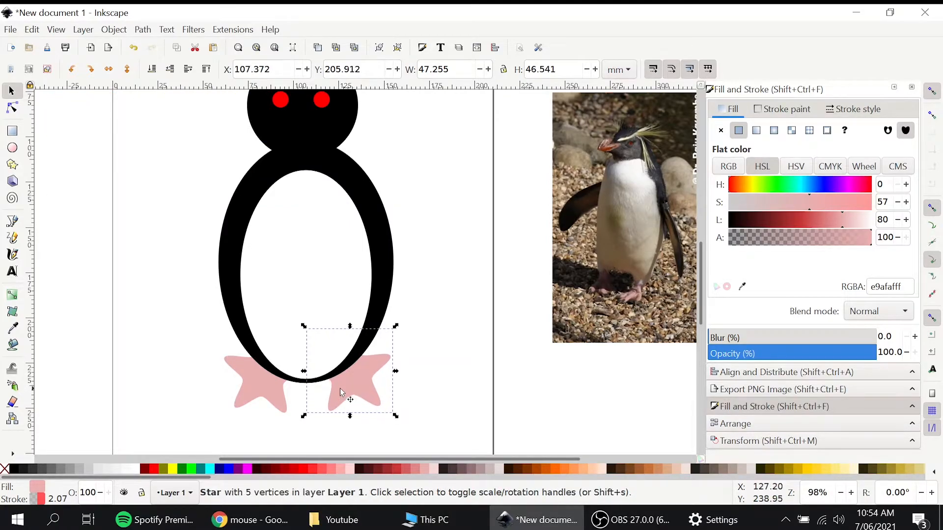
{"action": "left_click", "coordinate": [255, 396]}
{"action": "left_click_drag", "start_coordinate": [255, 395], "coordinate": [254, 393]}
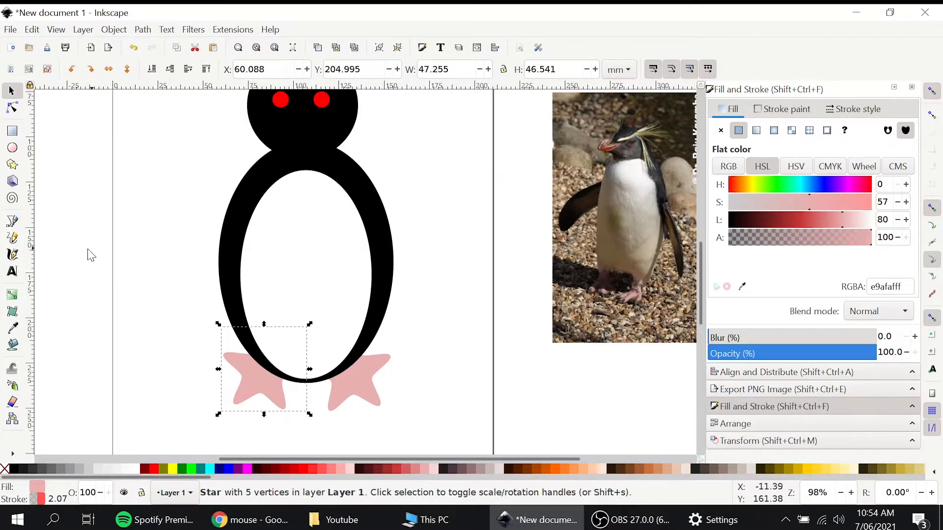
Draw a closed curved wing, about 54 by 48 mm, off the body's left side with the Pen tool and fill it black
{"action": "left_click", "coordinate": [13, 223]}
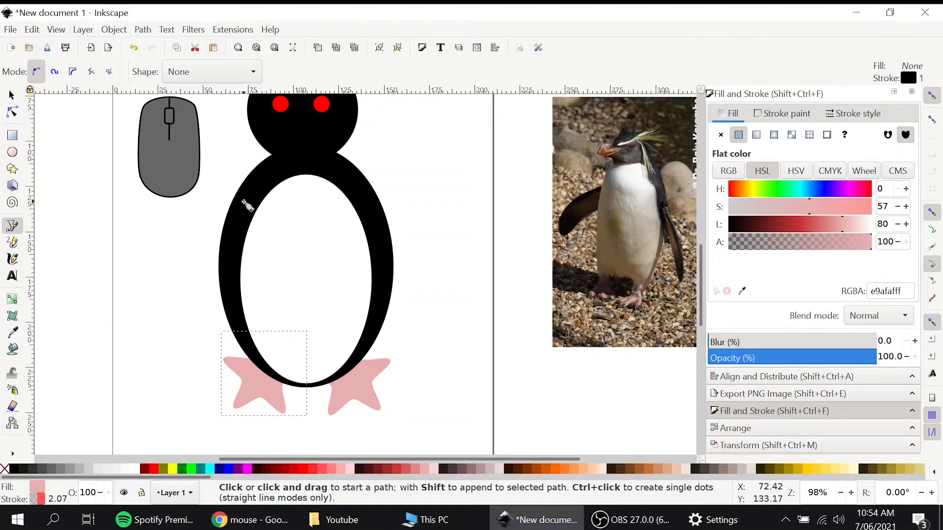
{"action": "left_click", "coordinate": [244, 202]}
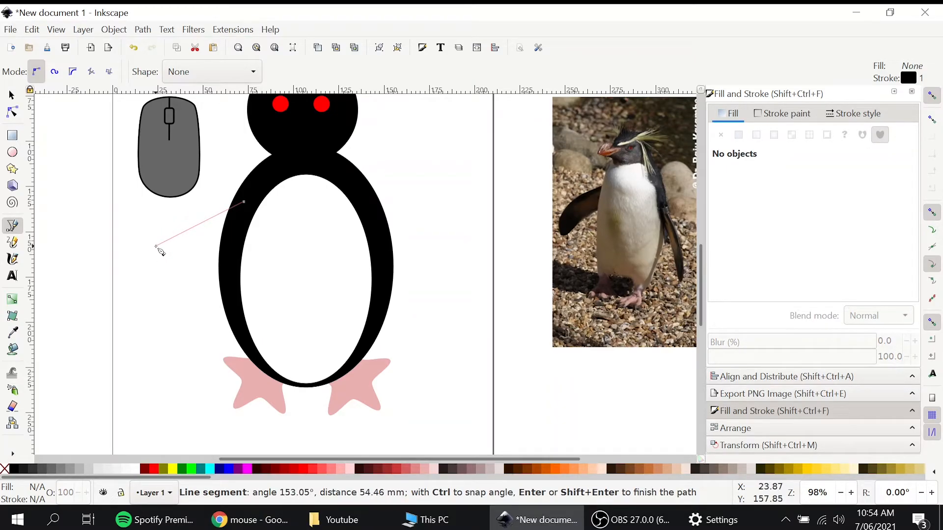
{"action": "left_click_drag", "start_coordinate": [156, 247], "coordinate": [138, 287]}
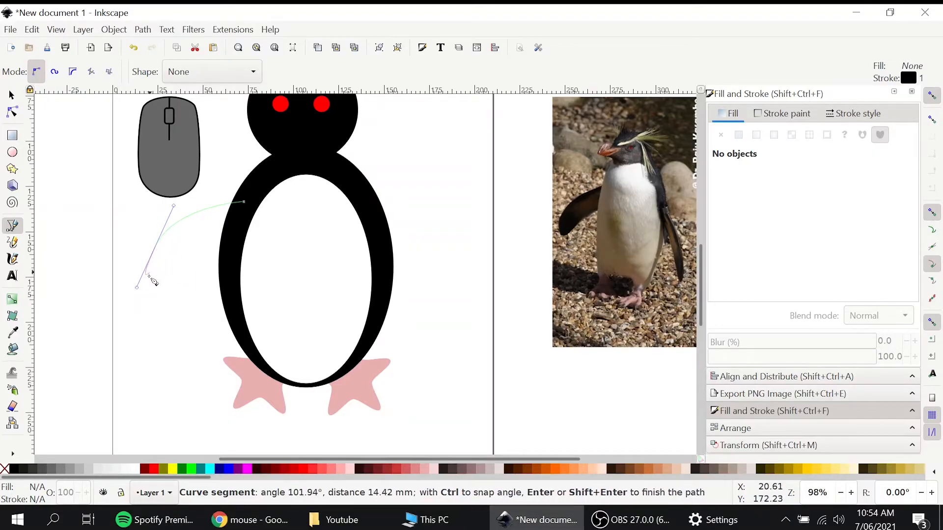
{"action": "left_click_drag", "start_coordinate": [157, 296], "coordinate": [192, 263]}
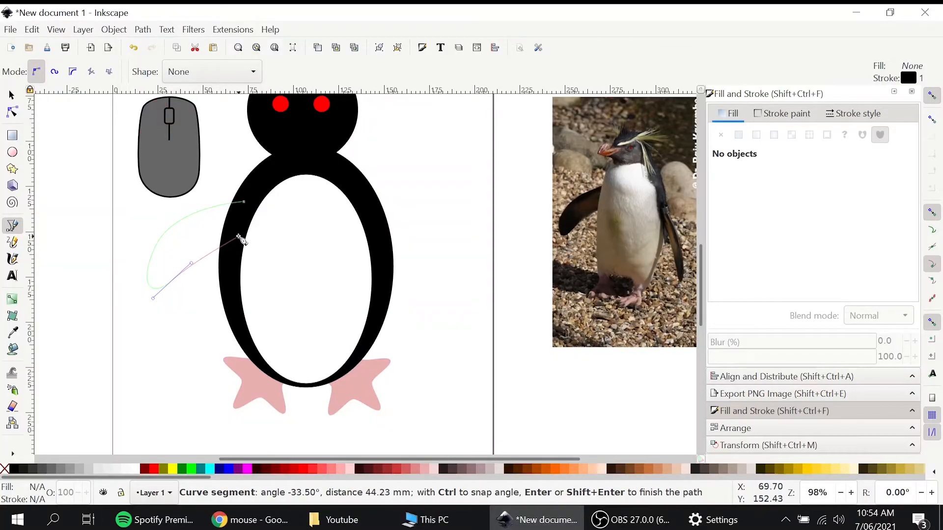
{"action": "left_click_drag", "start_coordinate": [235, 240], "coordinate": [236, 241]}
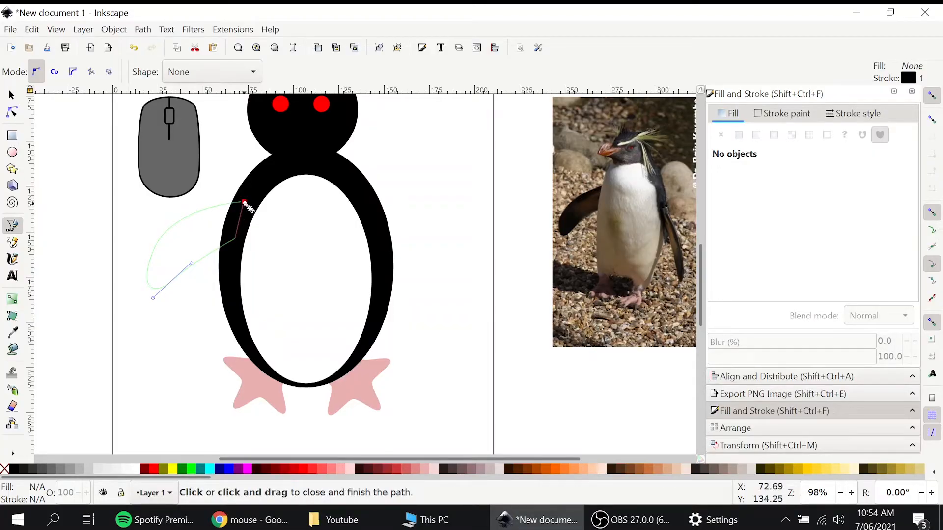
{"action": "left_click", "coordinate": [244, 202]}
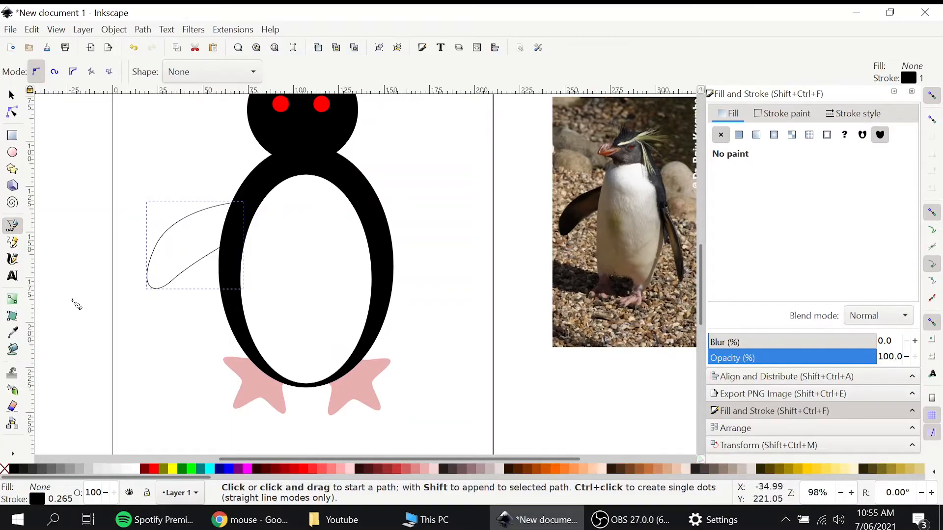
{"action": "left_click", "coordinate": [17, 472]}
{"action": "left_click", "coordinate": [12, 98]}
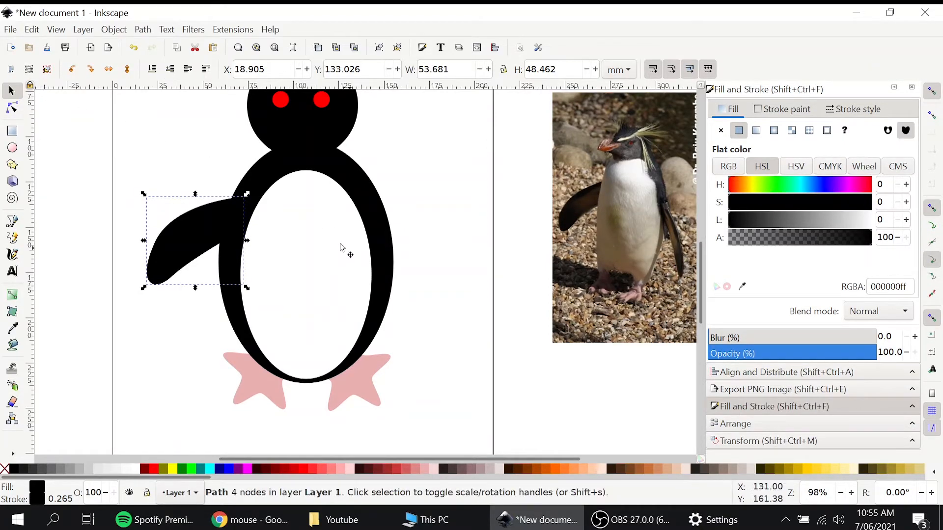
Paste a copy of the black wing, flip it horizontally and attach it to the body's right side at shoulder height
{"action": "key", "text": "ctrl+v"}
{"action": "key", "text": "h"}
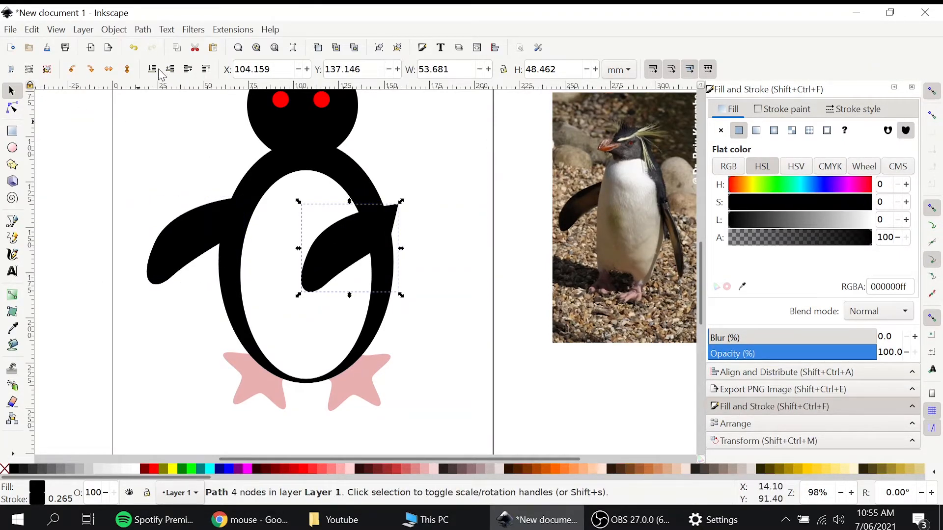
{"action": "left_click", "coordinate": [109, 69]}
{"action": "left_click_drag", "start_coordinate": [359, 249], "coordinate": [426, 239]}
Draw a four-sided beak, about 13 by 15 mm, below the eyes with the Pen tool and fill it orange (ff6600)
{"action": "left_click_drag", "start_coordinate": [429, 153], "coordinate": [406, 202]}
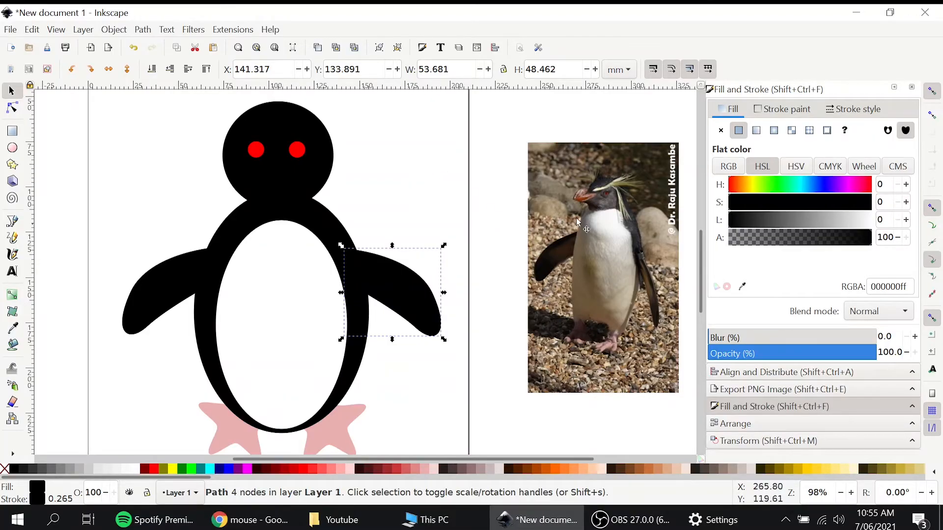
{"action": "left_click", "coordinate": [13, 224]}
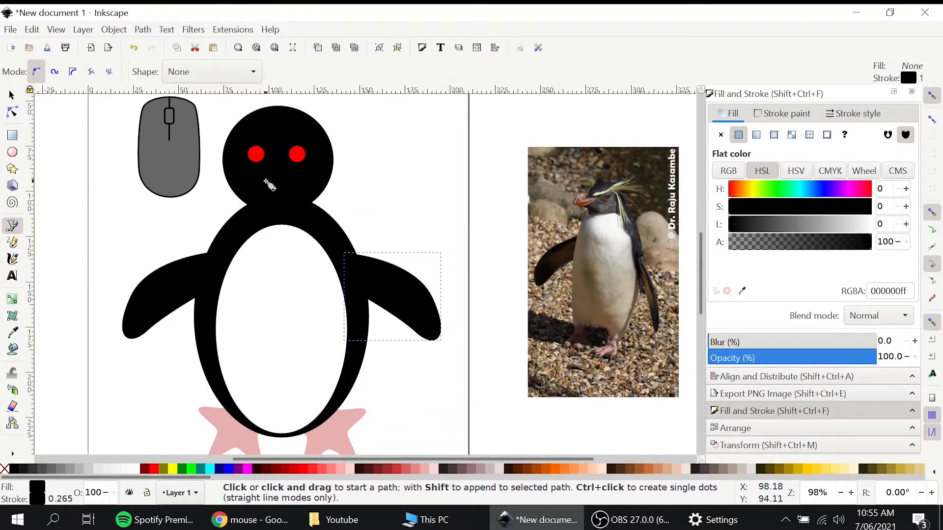
{"action": "left_click", "coordinate": [273, 171]}
{"action": "left_click", "coordinate": [262, 180]}
{"action": "left_click", "coordinate": [274, 198]}
{"action": "left_click", "coordinate": [283, 186]}
{"action": "left_click", "coordinate": [287, 188]}
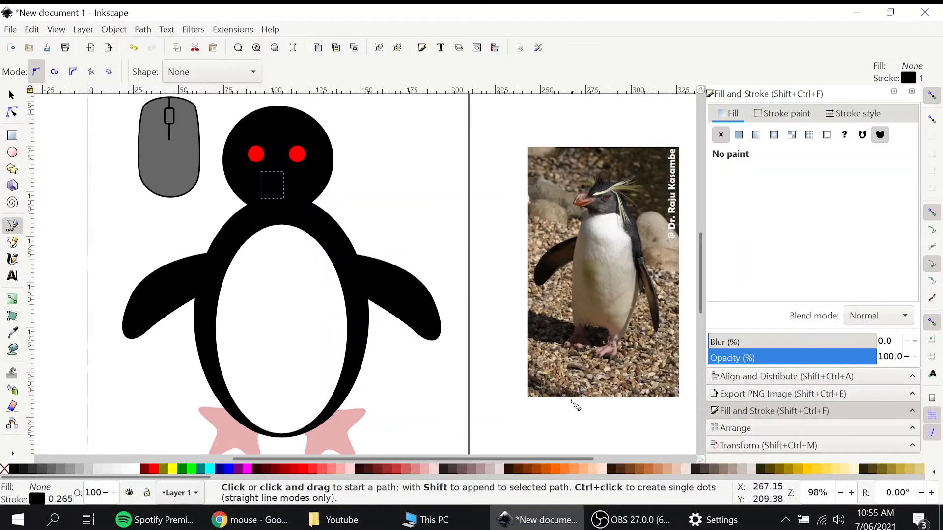
{"action": "left_click", "coordinate": [557, 473]}
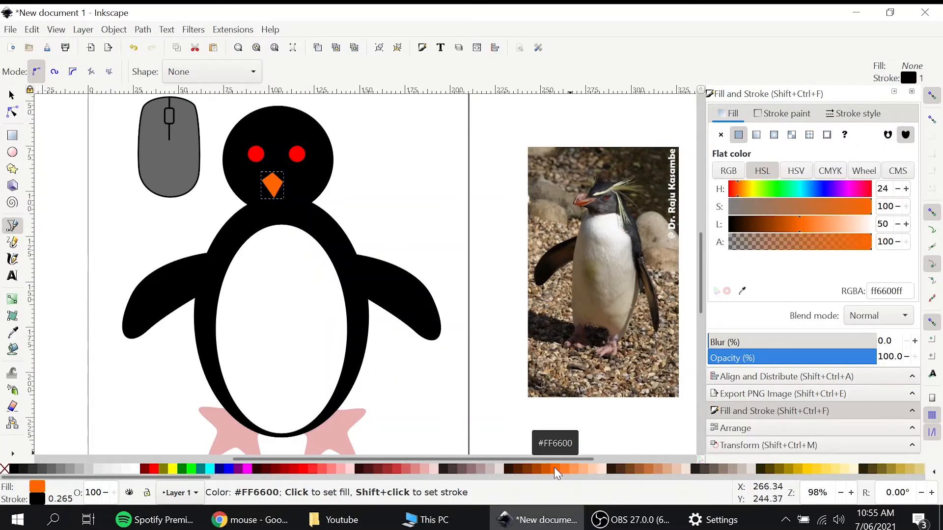
Move the orange beak so it is centred beneath the two eyes
{"action": "left_click", "coordinate": [12, 95]}
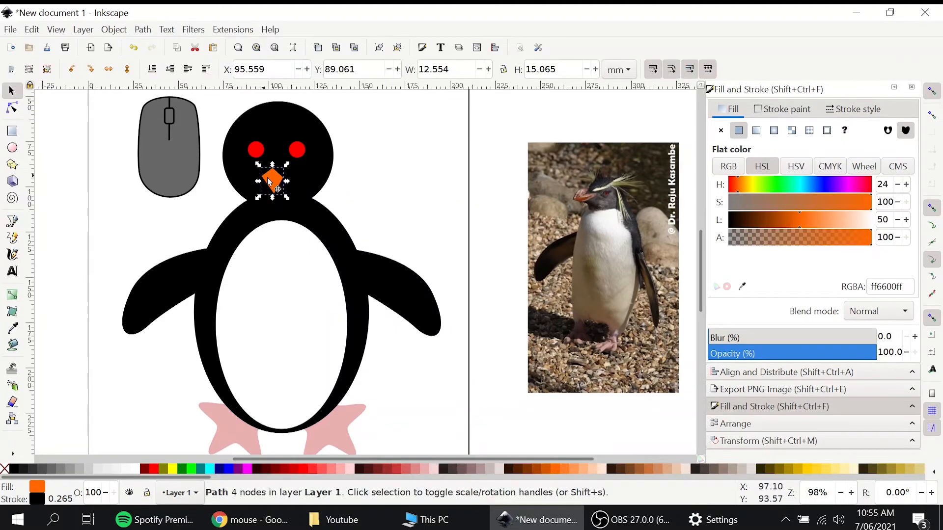
{"action": "left_click_drag", "start_coordinate": [277, 186], "coordinate": [282, 183]}
{"action": "left_click", "coordinate": [522, 172]}
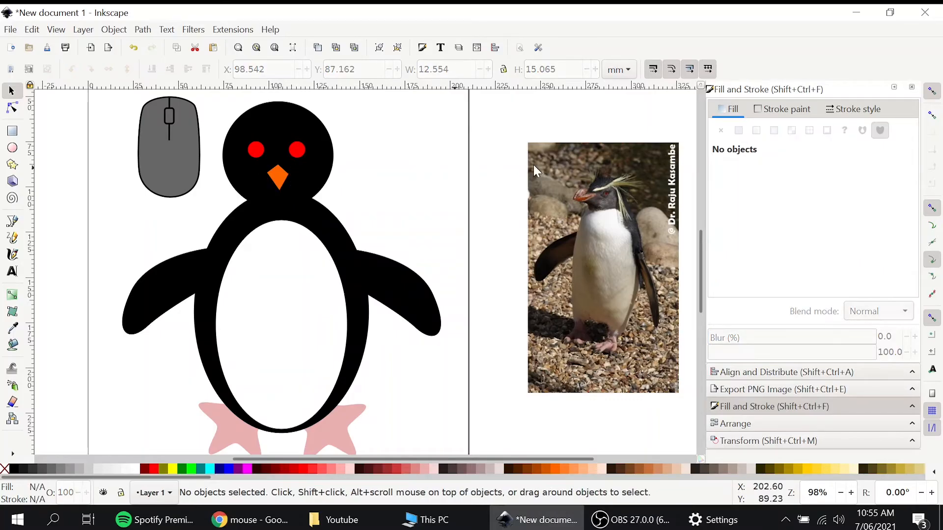
Draw a closed zigzag crest of four long spikes, about 39 by 30 mm, fanning outward from above the left eye, using the Pen tool
{"action": "scroll", "coordinate": [639, 187], "scroll_direction": "up", "scroll_amount": 3, "text": "ctrl"}
{"action": "left_click_drag", "start_coordinate": [636, 194], "coordinate": [543, 190]}
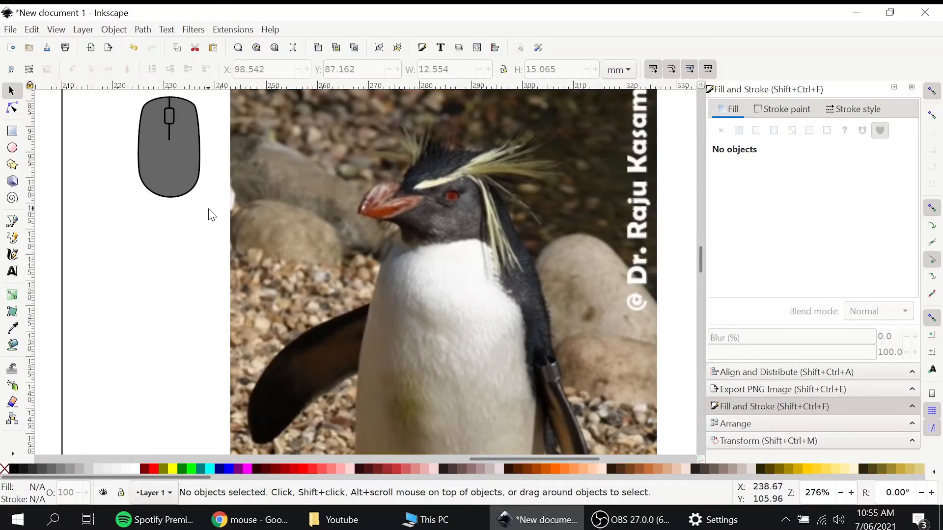
{"action": "left_click_drag", "start_coordinate": [208, 216], "coordinate": [451, 218]}
{"action": "scroll", "coordinate": [326, 217], "scroll_direction": "down", "scroll_amount": 3, "text": "ctrl"}
{"action": "mouse_move", "coordinate": [253, 213]}
{"action": "left_mouse_down"}
{"action": "mouse_move", "coordinate": [437, 277]}
{"action": "mouse_move", "coordinate": [449, 291]}
{"action": "left_mouse_up"}
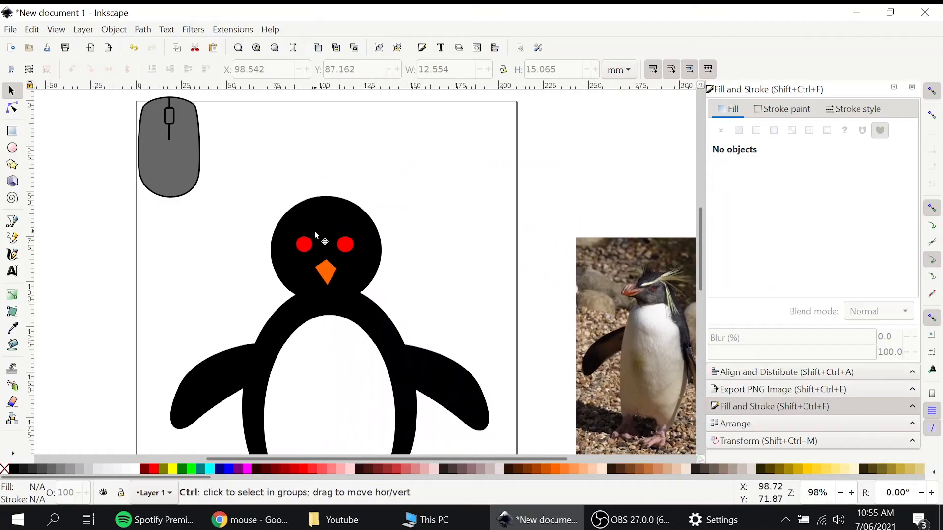
{"action": "scroll", "coordinate": [316, 236], "scroll_direction": "up", "scroll_amount": 2, "text": "ctrl"}
{"action": "left_click", "coordinate": [13, 221]}
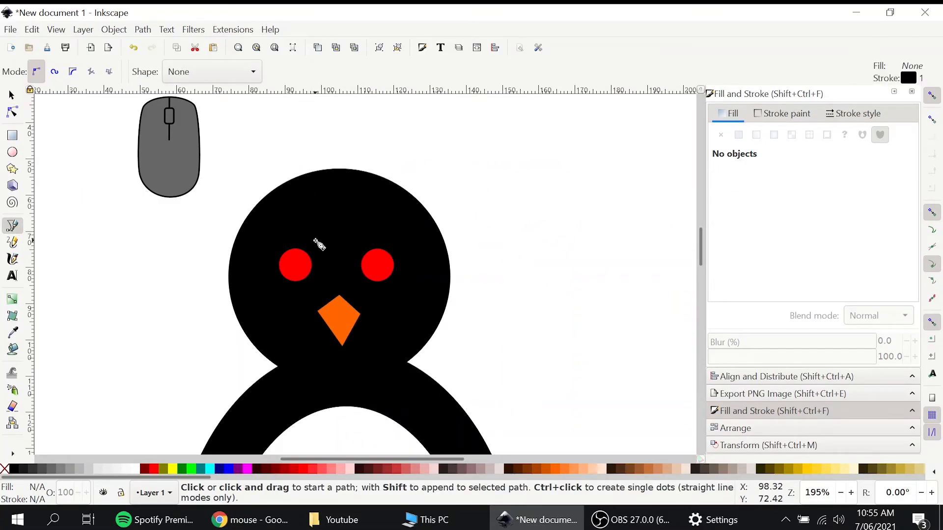
{"action": "left_click", "coordinate": [316, 241]}
{"action": "left_click", "coordinate": [261, 148]}
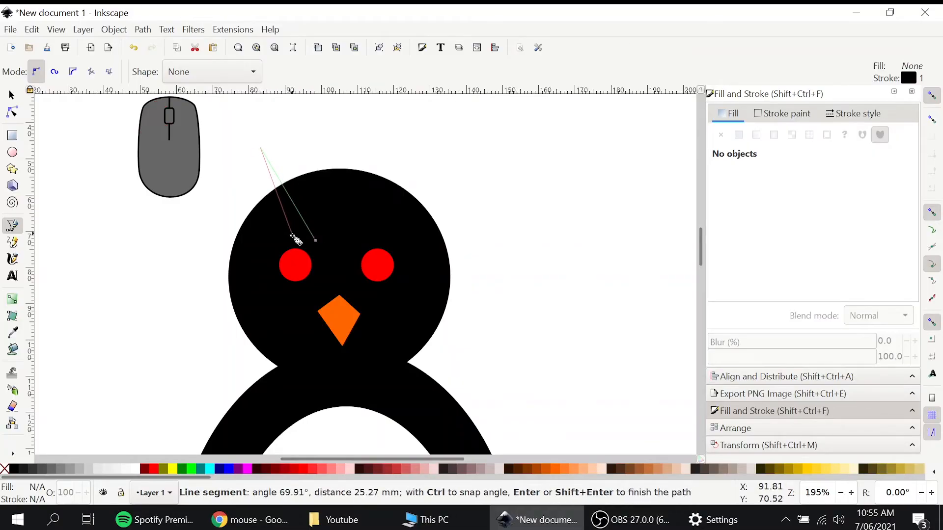
{"action": "left_click", "coordinate": [289, 229]}
{"action": "left_click", "coordinate": [230, 156]}
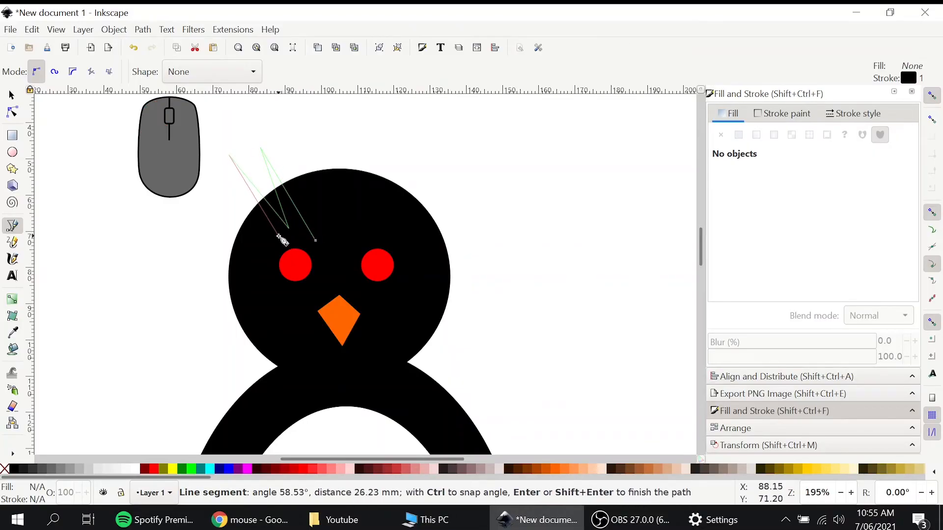
{"action": "left_click", "coordinate": [279, 236]}
{"action": "left_click", "coordinate": [182, 168]}
{"action": "left_click", "coordinate": [268, 243]}
{"action": "left_click", "coordinate": [173, 231]}
{"action": "left_click", "coordinate": [271, 256]}
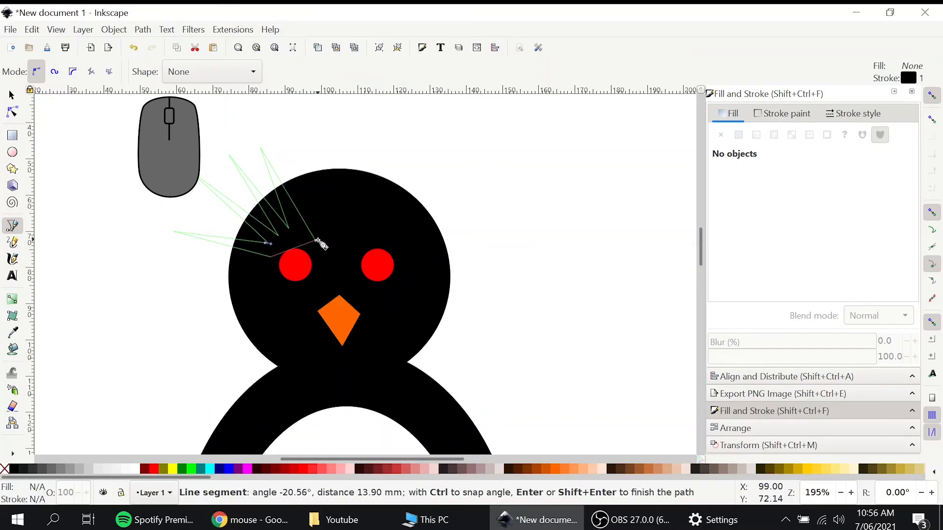
{"action": "left_click", "coordinate": [316, 242]}
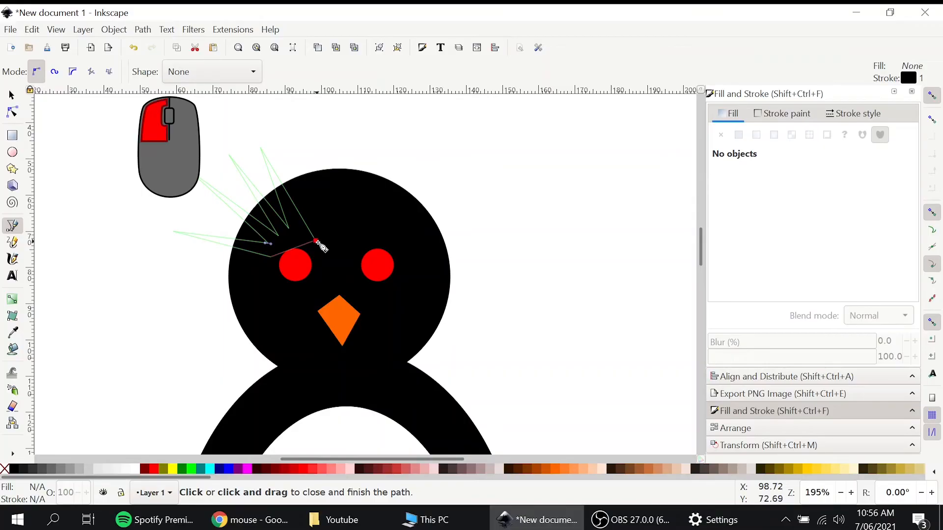
Fill the spiky crest with golden yellow (ffd42a) and shift it up and left, clear of the eye
{"action": "left_click", "coordinate": [815, 475]}
{"action": "left_click", "coordinate": [11, 97]}
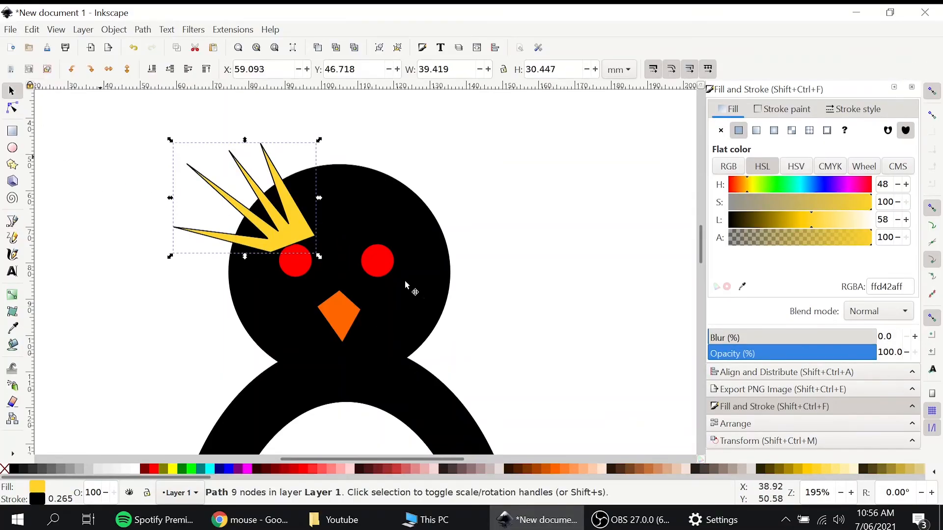
{"action": "left_click_drag", "start_coordinate": [284, 245], "coordinate": [279, 227]}
Copy and paste the yellow crest, flip the copy horizontally and place it above the right eye, level with the first
{"action": "key", "text": "ctrl+c"}
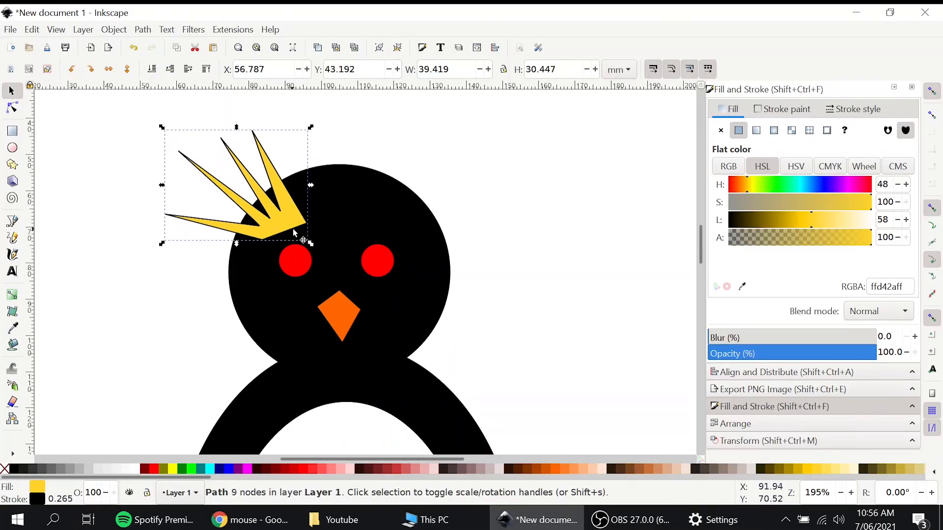
{"action": "key", "text": "ctrl+v"}
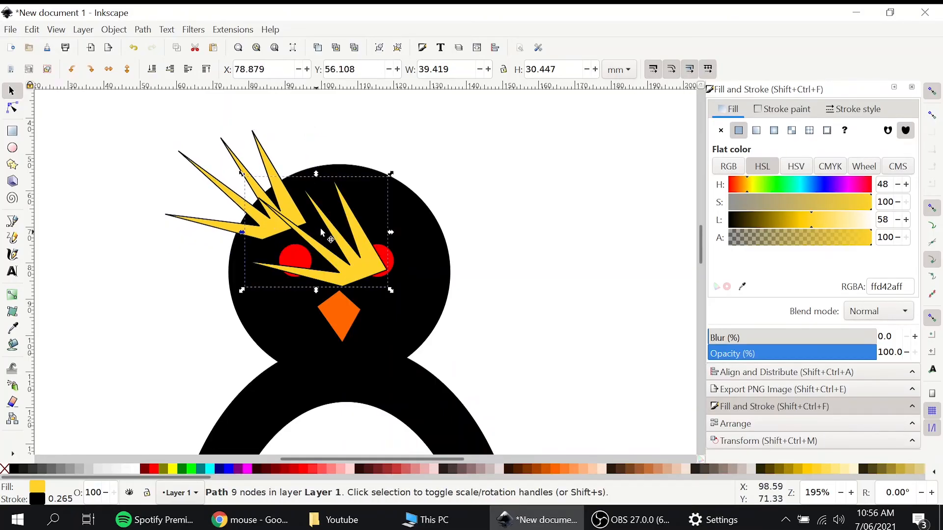
{"action": "left_click", "coordinate": [108, 68]}
{"action": "left_click_drag", "start_coordinate": [288, 269], "coordinate": [292, 270]}
{"action": "left_click_drag", "start_coordinate": [401, 221], "coordinate": [393, 216]}
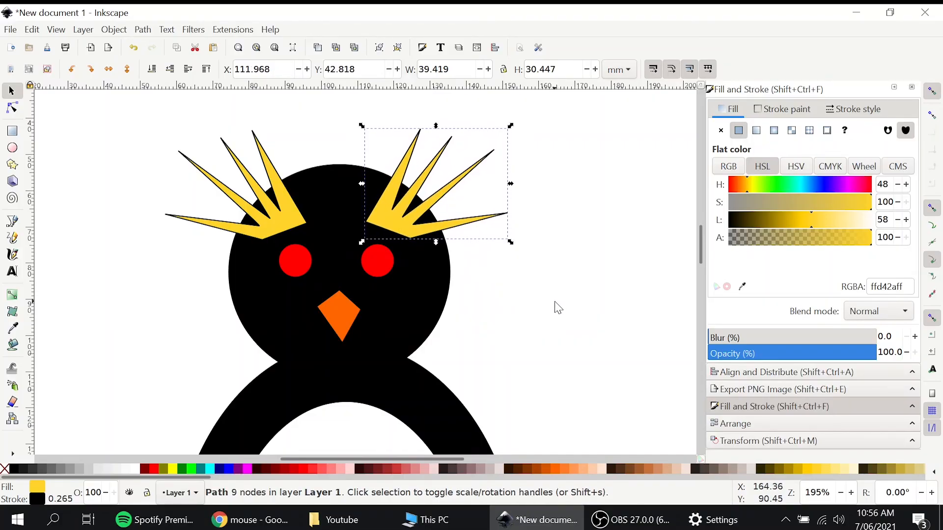